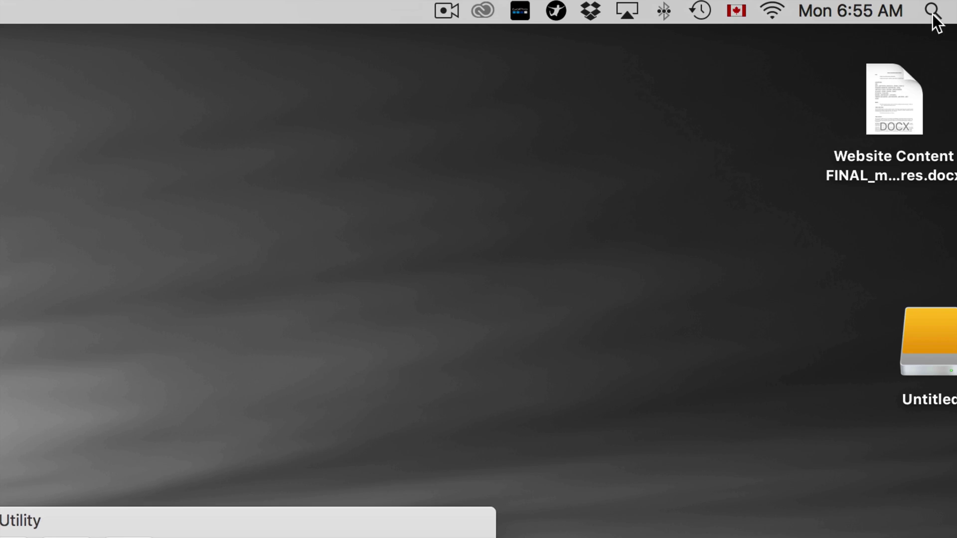
Step: Search Spotlight for "disk" to locate Disk Utility, then dismiss the search
left_click(932, 11)
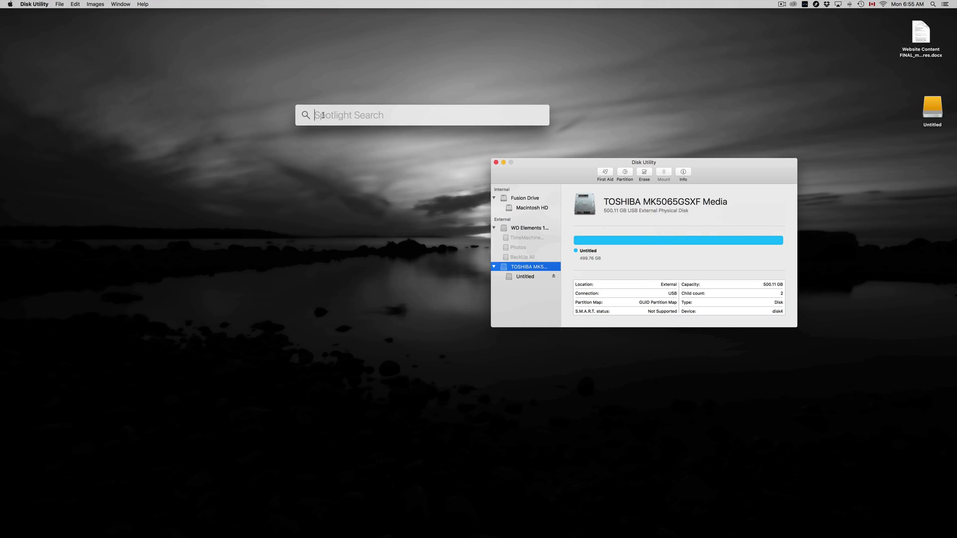
type("disk")
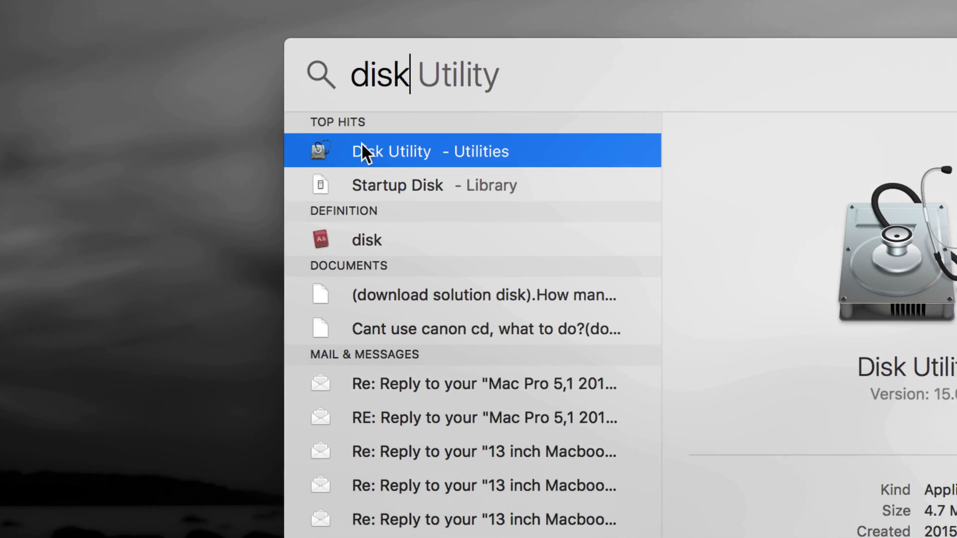
key("super+a")
left_click(613, 15)
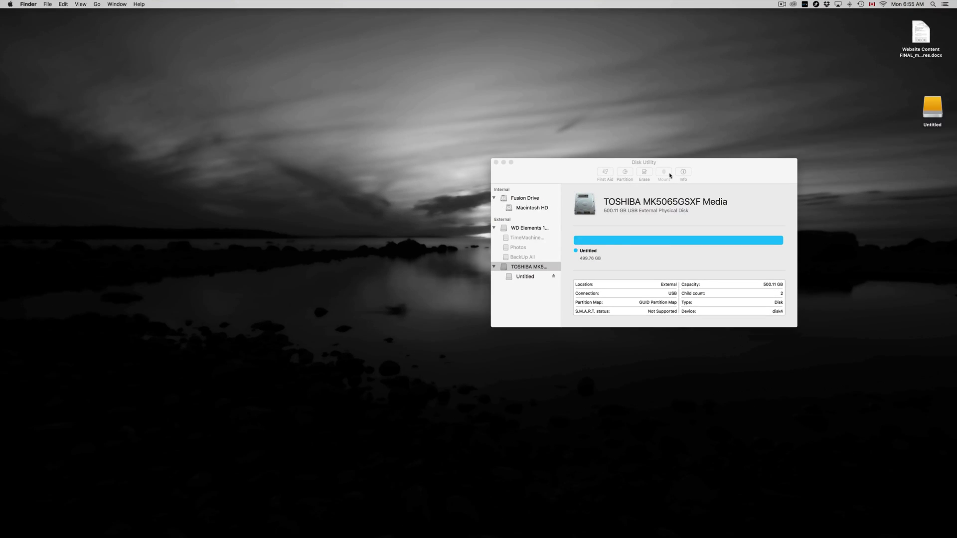
Step: Bring the already open Disk Utility window to the front and reposition it on the desktop
left_click(669, 175)
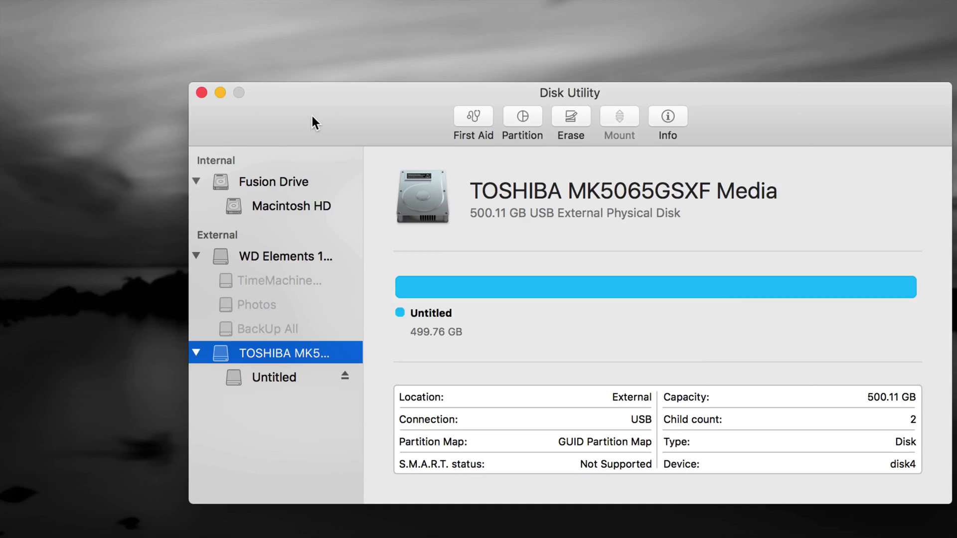
left_click_drag(312, 117, 249, 103)
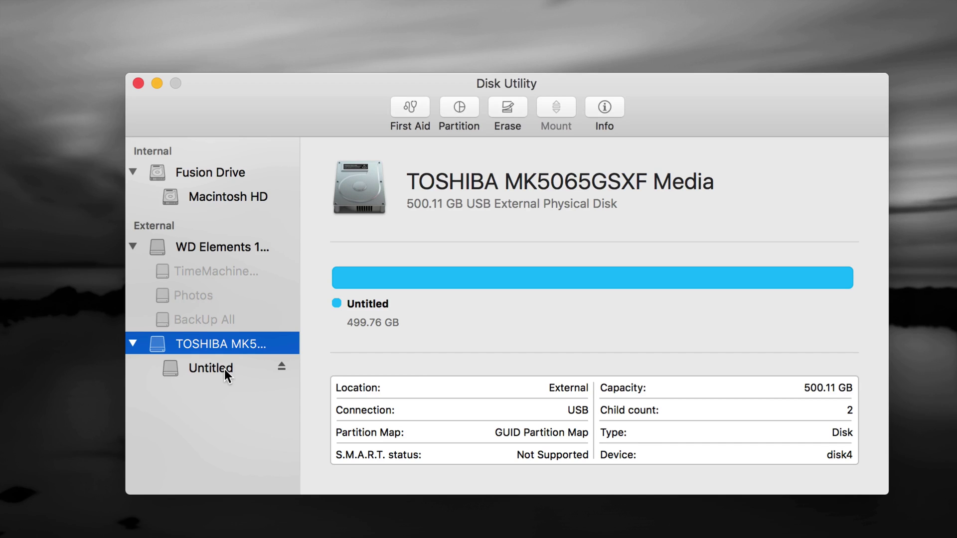
left_click_drag(317, 113, 313, 104)
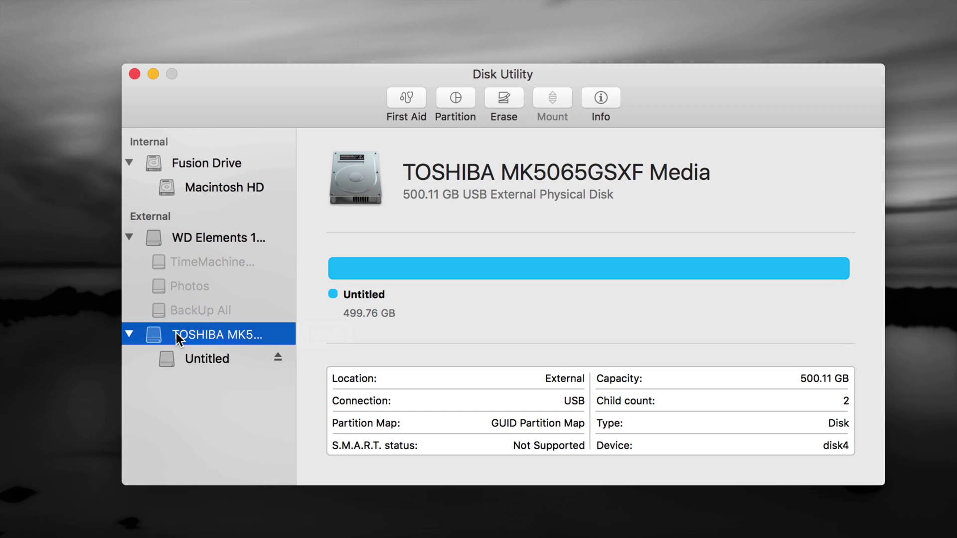
Step: Compare the TOSHIBA disk with its Untitled volume and view the volume's erase options without erasing it
left_click(200, 358)
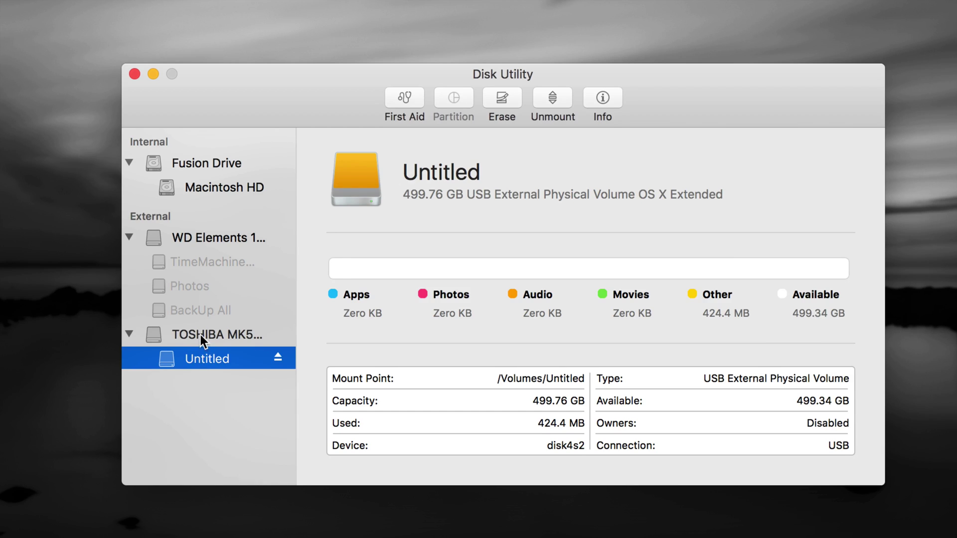
left_click(200, 334)
left_click(206, 356)
left_click(504, 98)
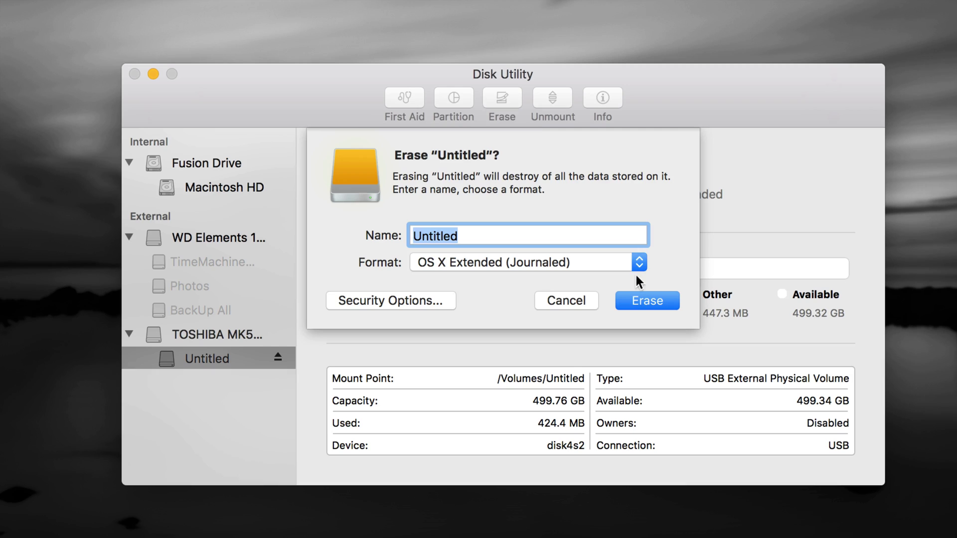
left_click(582, 300)
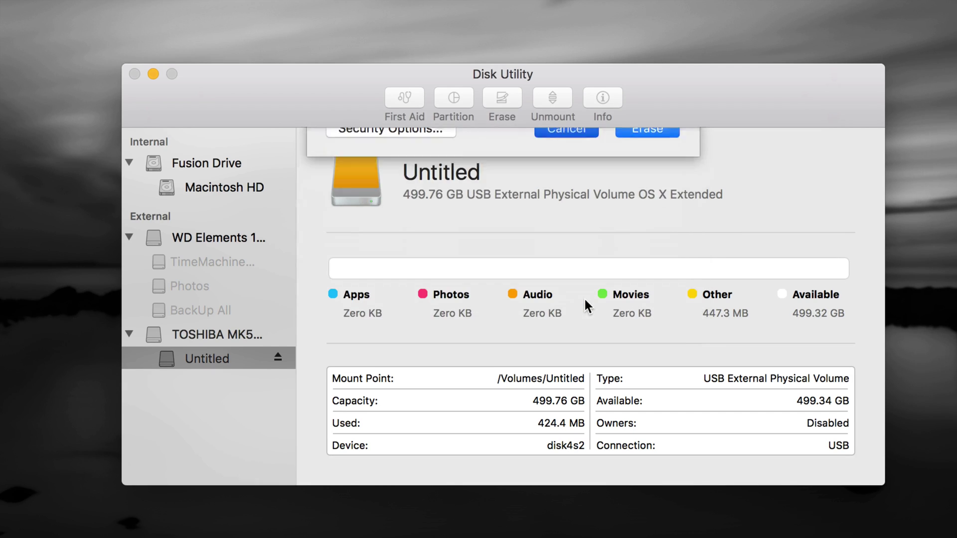
Step: Open the erase options for the whole TOSHIBA MK5065GSXF Media disk and choose the OS X Extended (Journaled) format
left_click(240, 334)
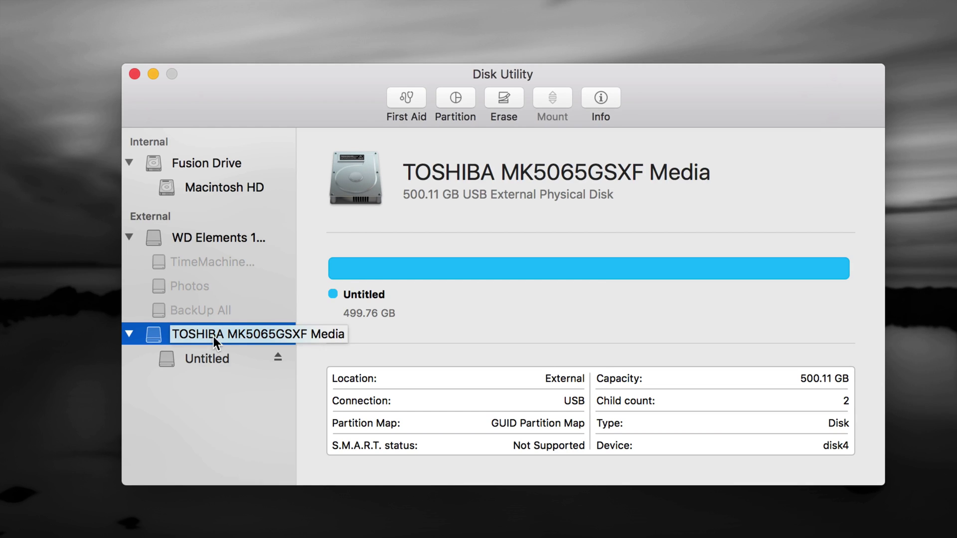
left_click(504, 102)
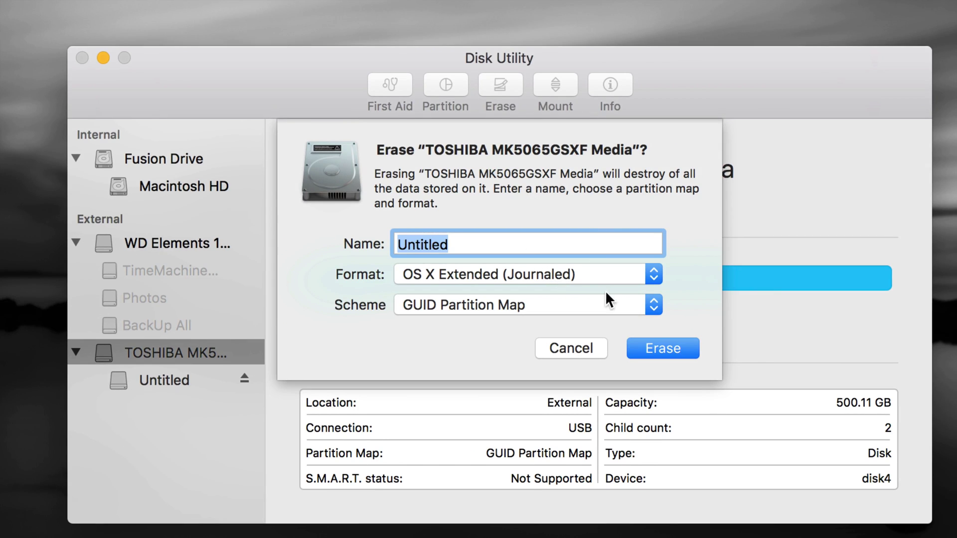
left_click(652, 274)
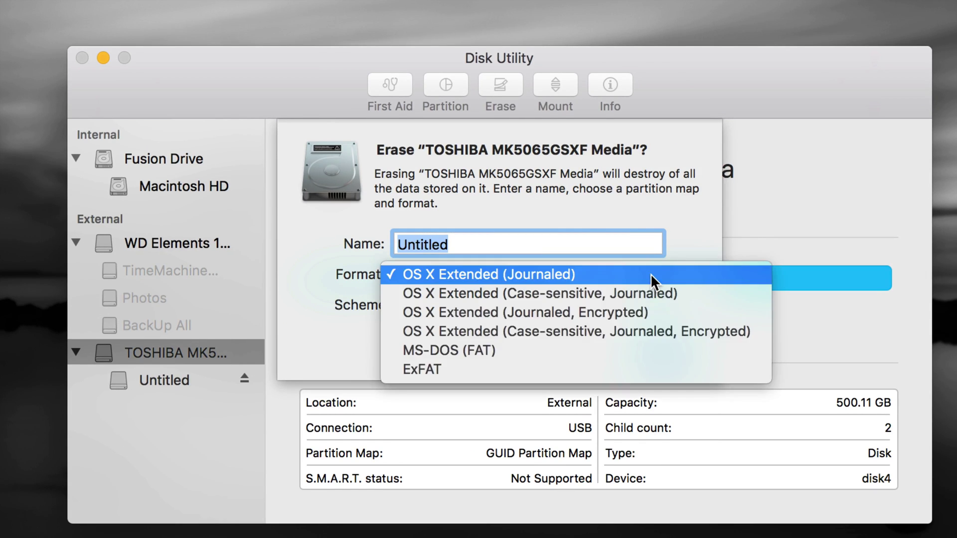
left_click(557, 274)
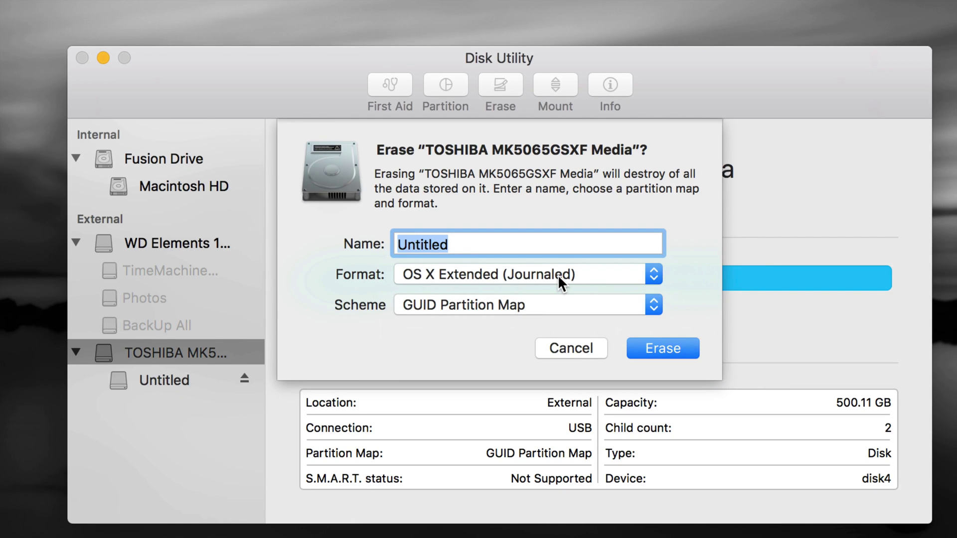
Step: Try ExFAT as the erase format, then return the format to OS X Extended (Journaled)
left_click(558, 274)
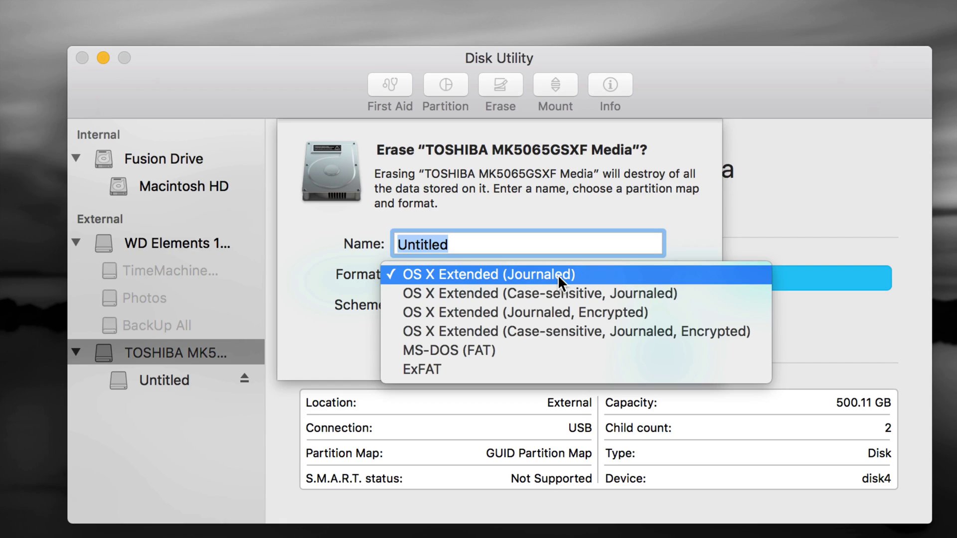
left_click(432, 369)
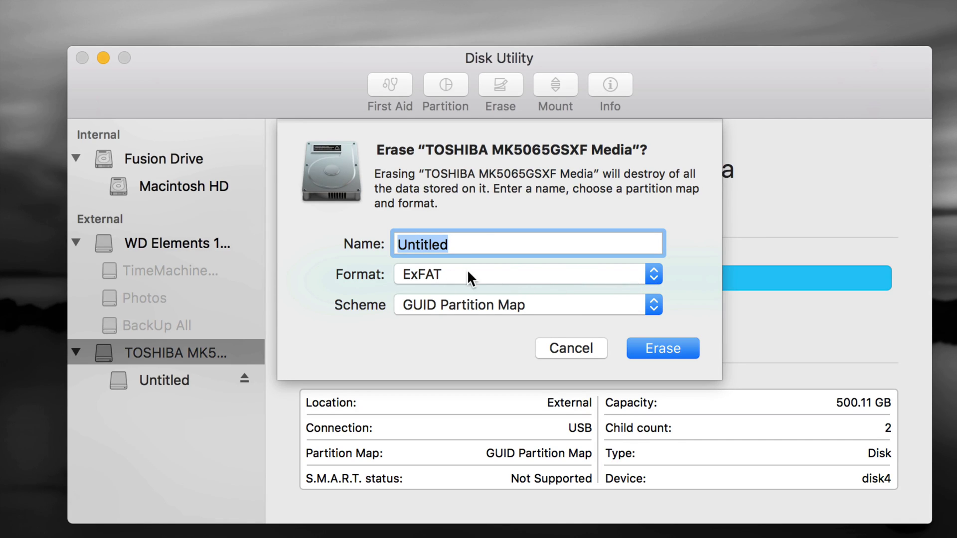
left_click(653, 276)
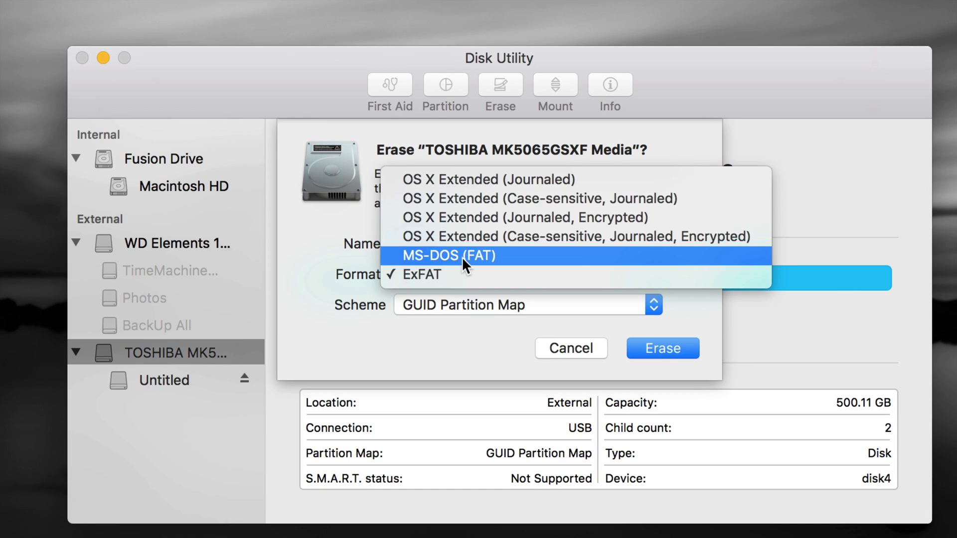
left_click(479, 185)
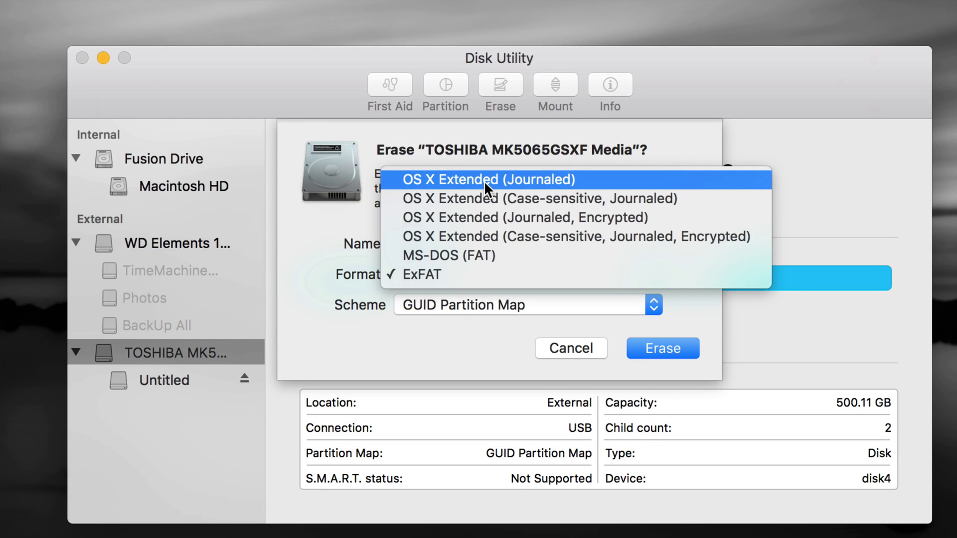
left_click(483, 181)
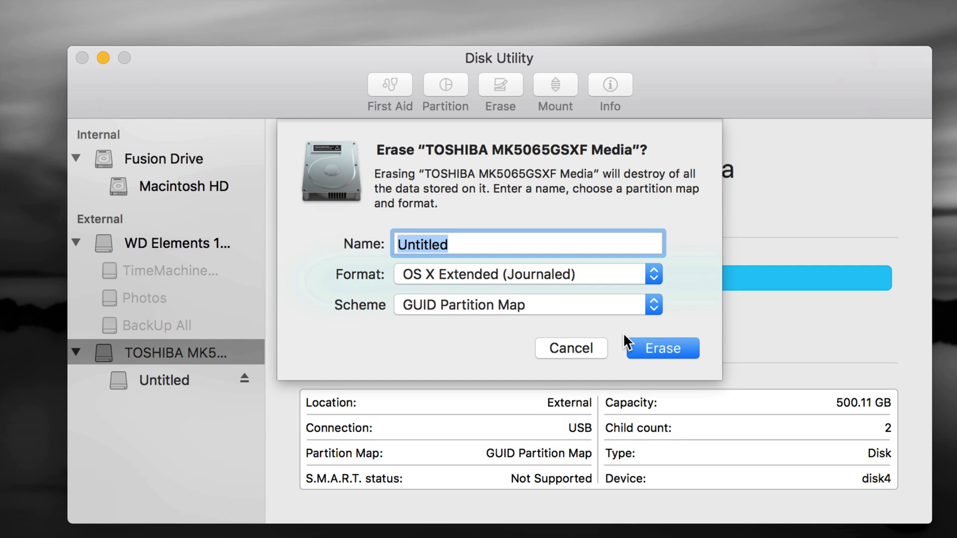
Step: Erase the TOSHIBA disk as "Untitled" with the GUID Partition Map scheme, show the process details, and close the completed report
left_click(667, 348)
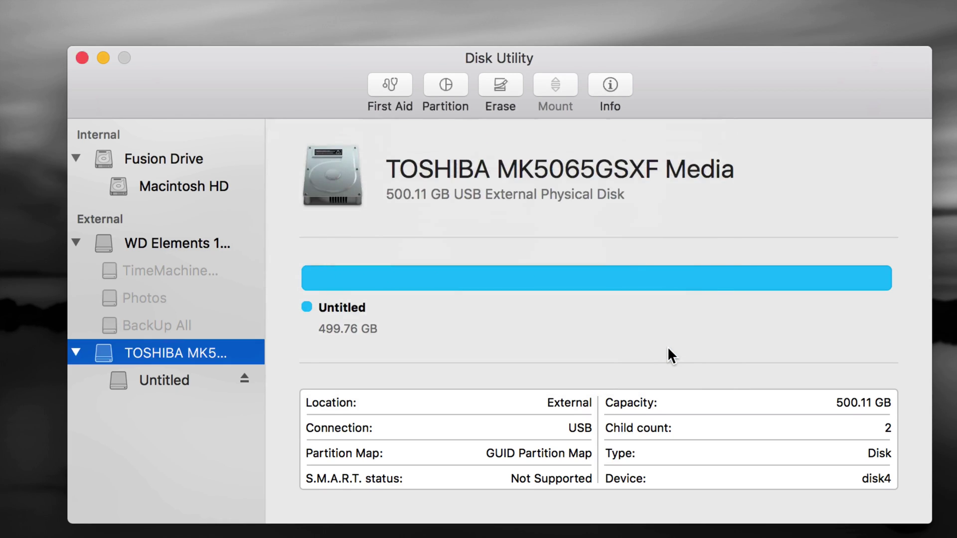
left_click(310, 246)
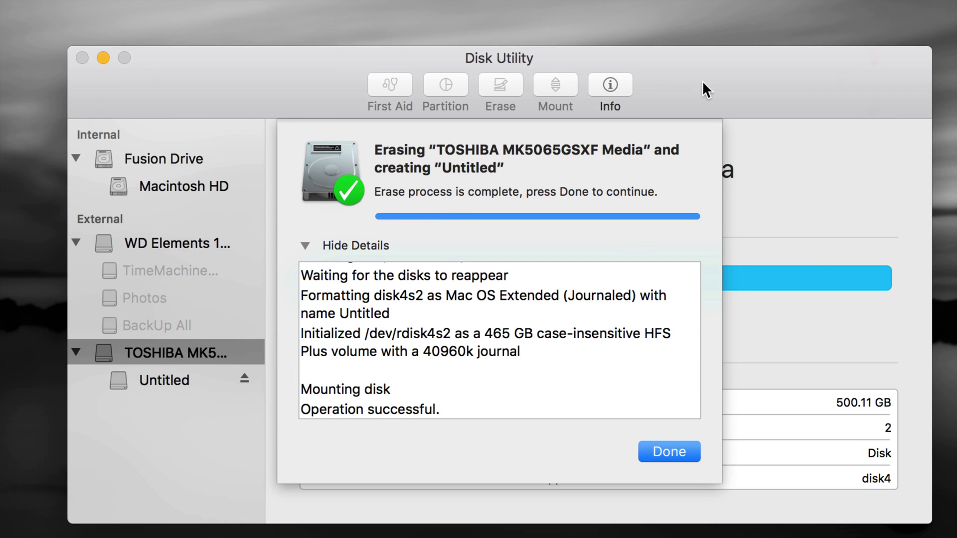
left_click_drag(702, 83, 699, 74)
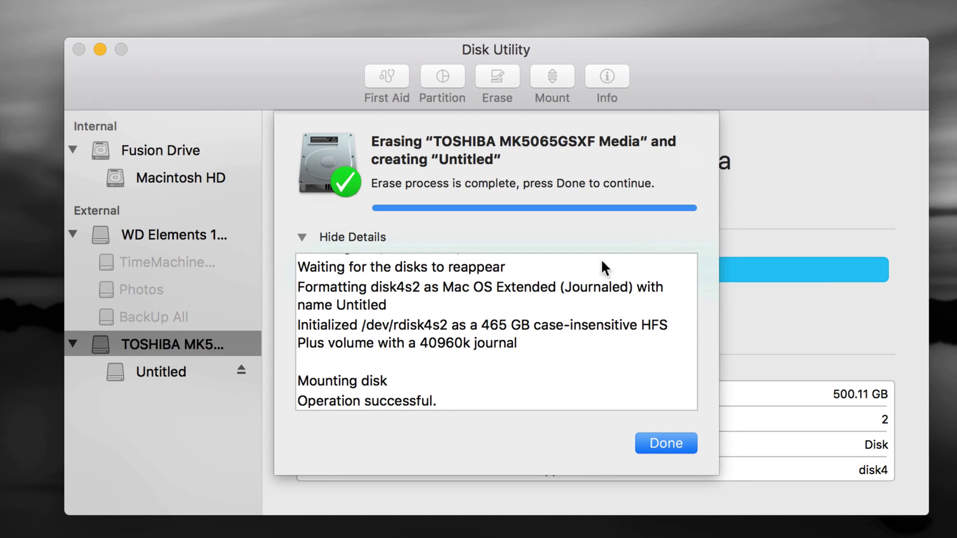
left_click(655, 442)
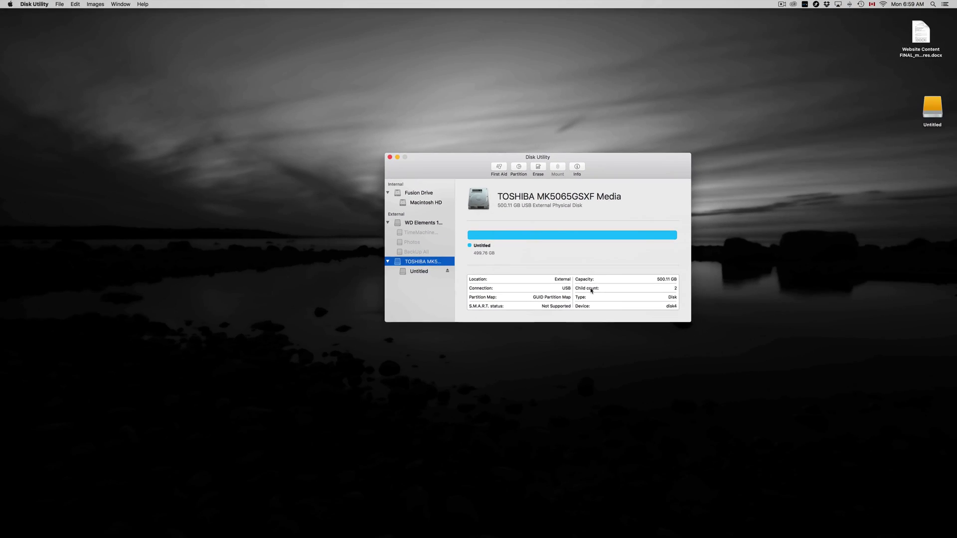
Step: Move the Disk Utility window higher on the desktop and place the Untitled drive icon beside it
left_click_drag(605, 166, 536, 112)
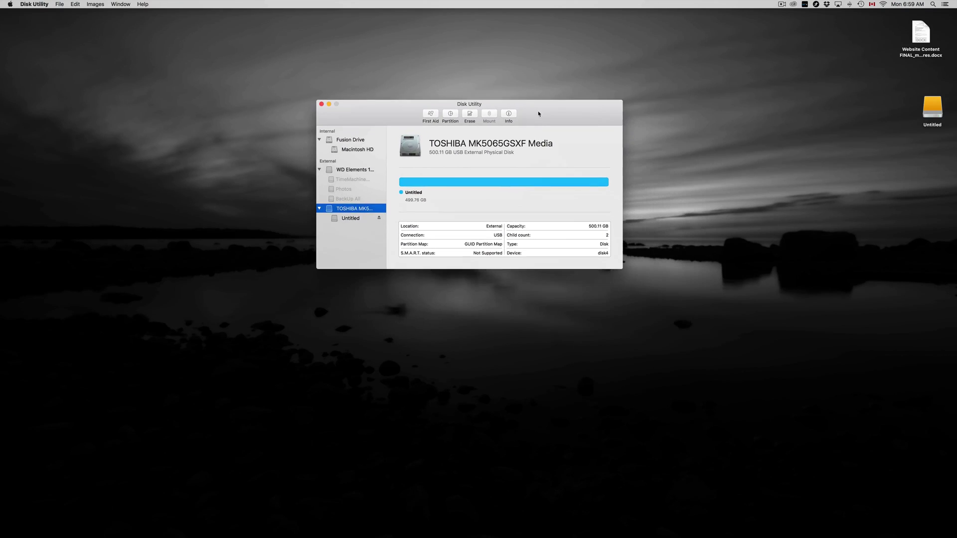
left_click(937, 114)
left_click_drag(937, 114, 681, 124)
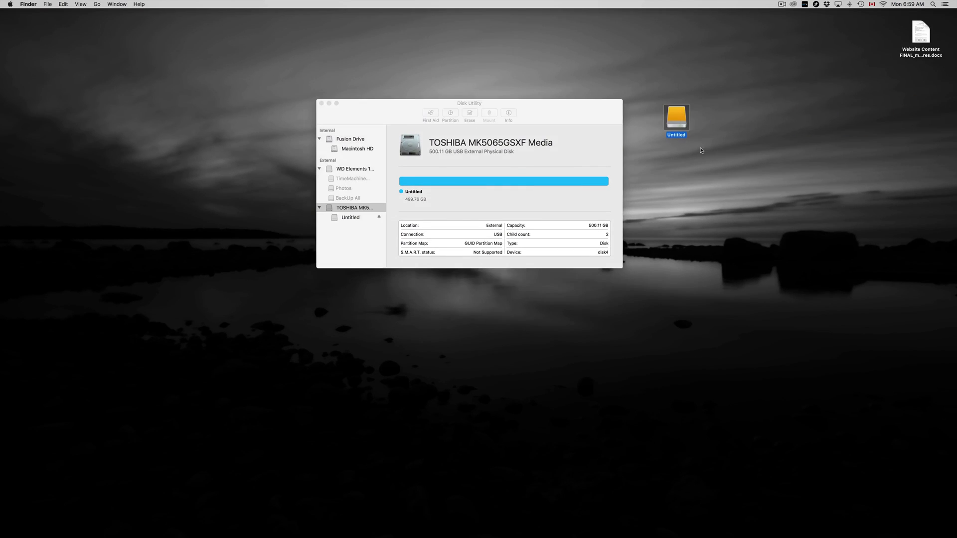
Step: Open the Untitled drive from the desktop to view its contents in Finder
left_click(677, 131)
left_click(679, 142)
left_click(682, 136)
left_click(681, 136)
left_click(695, 167)
left_click(682, 125)
double_click(682, 124)
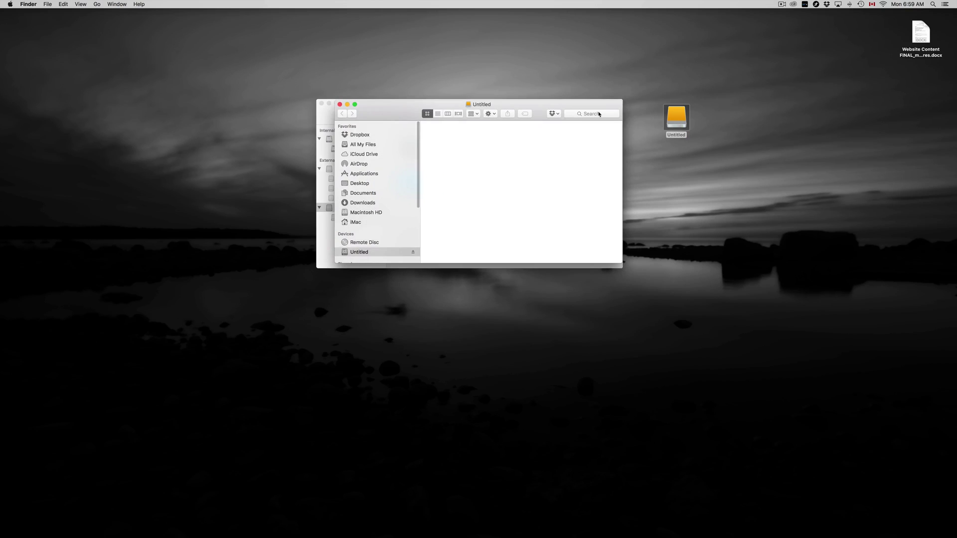
Step: Move the drive's Finder window clear of Disk Utility, shift the Website Content document icon slightly, and close the Finder window
left_click_drag(380, 108, 676, 248)
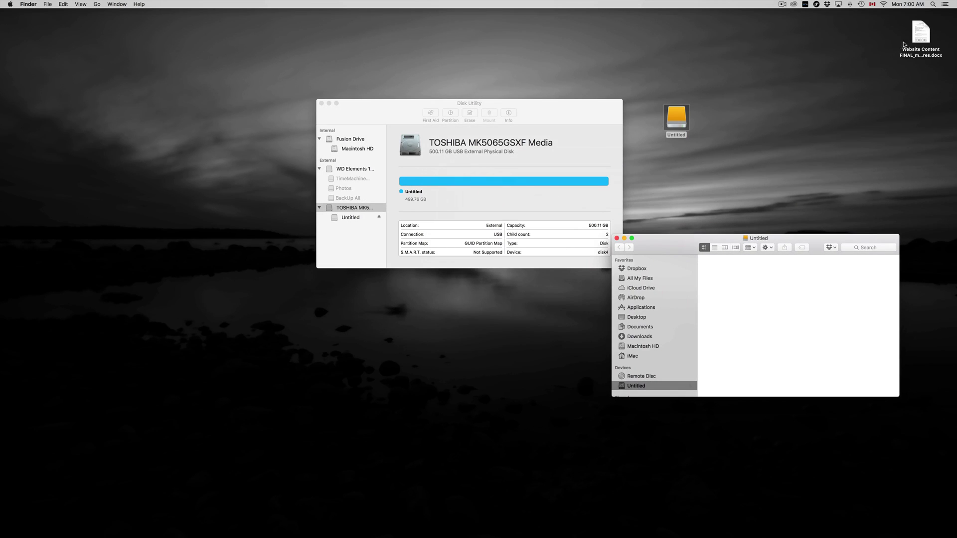
mouse_move(906, 51)
left_mouse_down()
mouse_move(717, 299)
mouse_move(812, 122)
mouse_move(877, 42)
mouse_move(903, 39)
left_mouse_up()
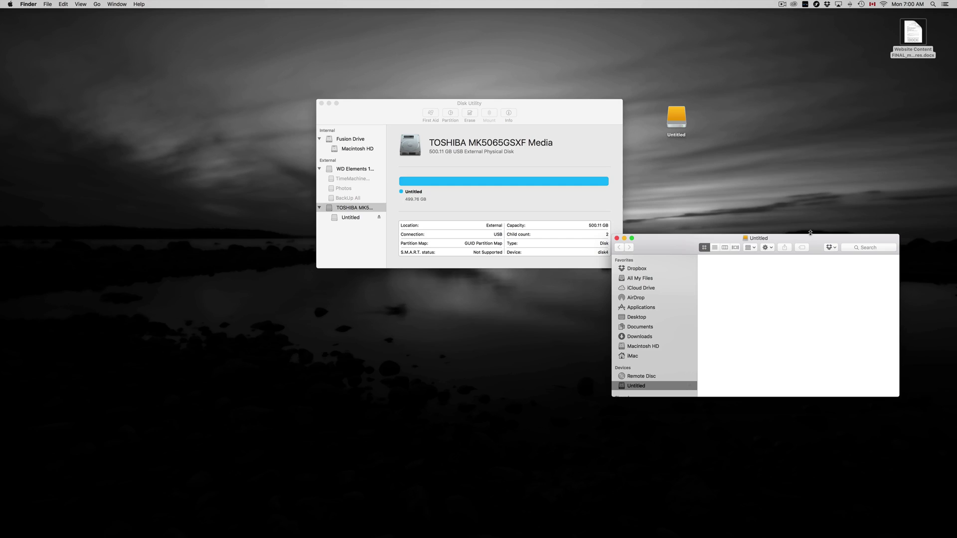
left_click_drag(812, 240, 780, 225)
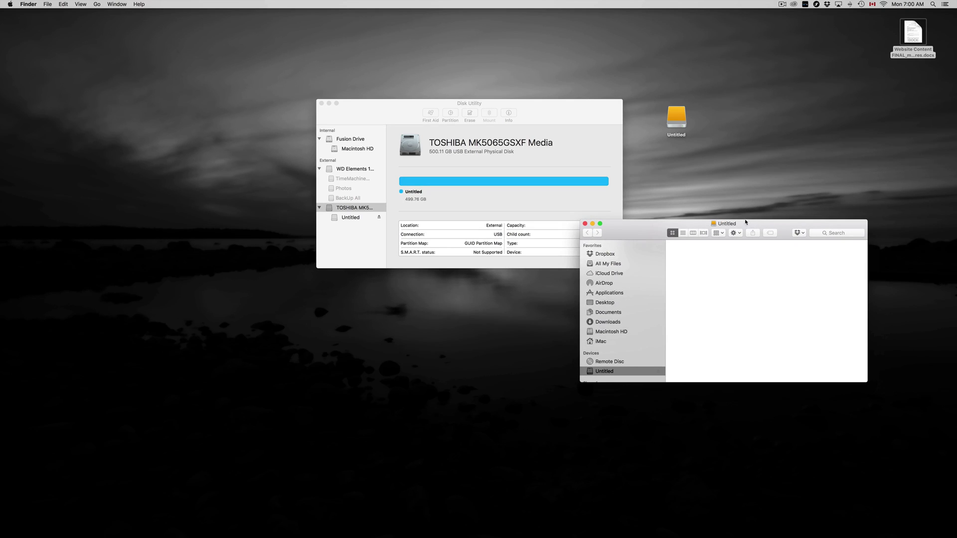
left_click_drag(671, 226, 658, 274)
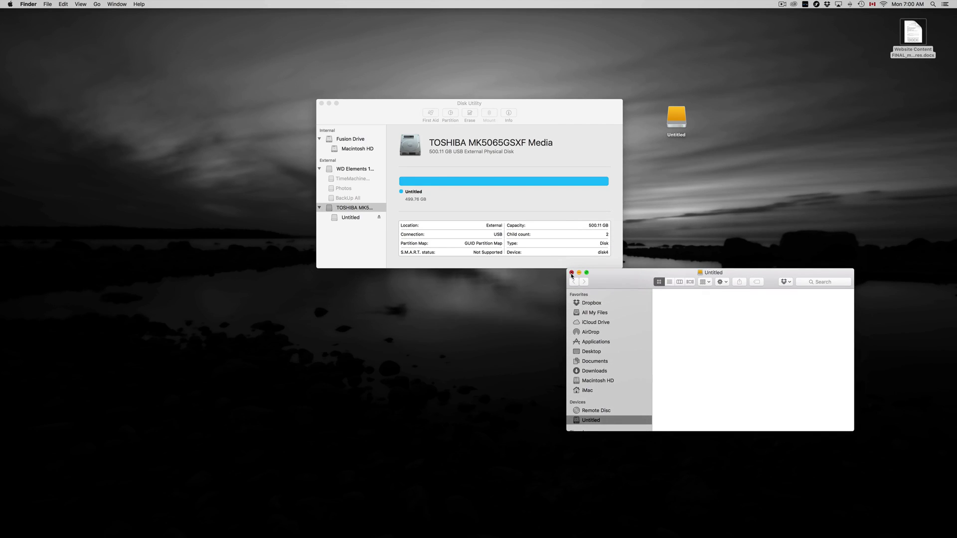
left_click(572, 273)
Step: Start partitioning the TOSHIBA MK5065GSXF Media disk and add a second partition to the layout
left_click_drag(563, 124, 626, 182)
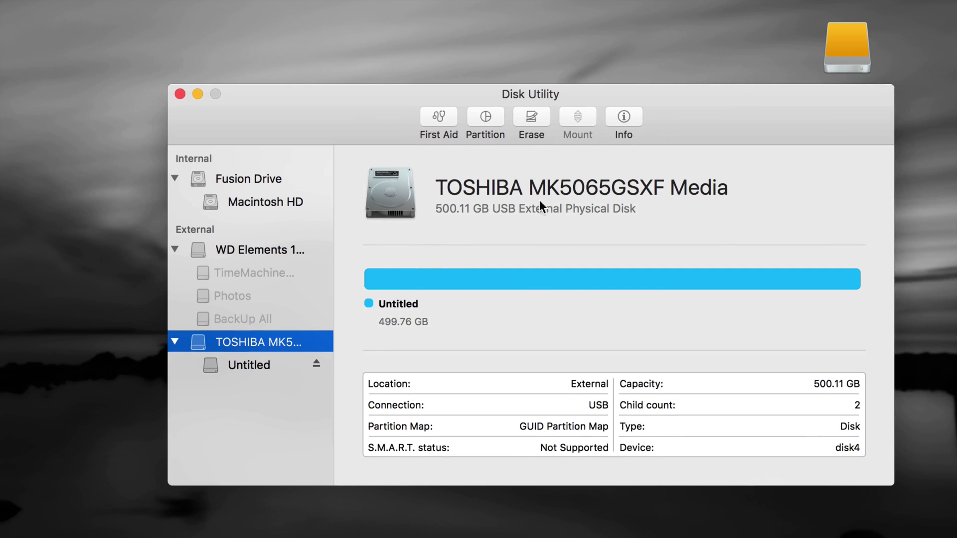
left_click(252, 339)
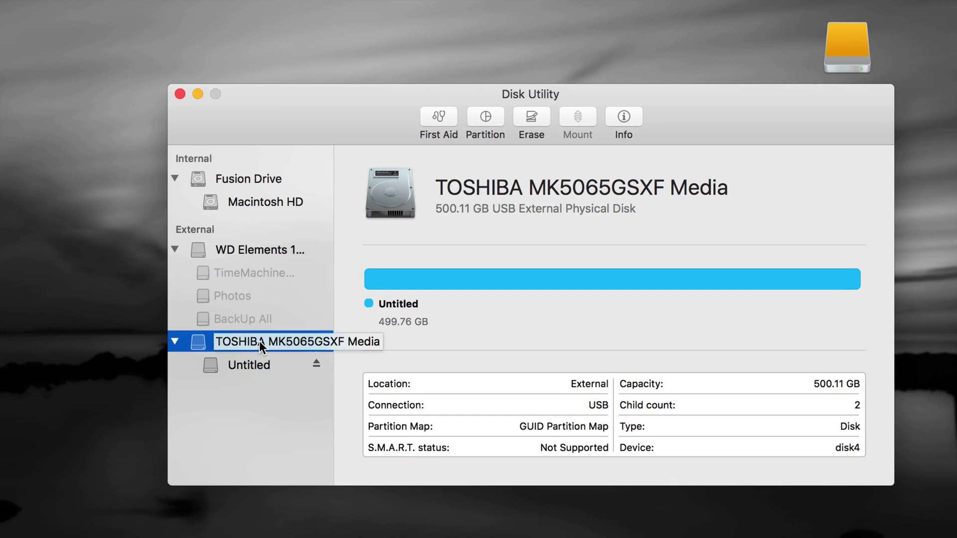
key("Return")
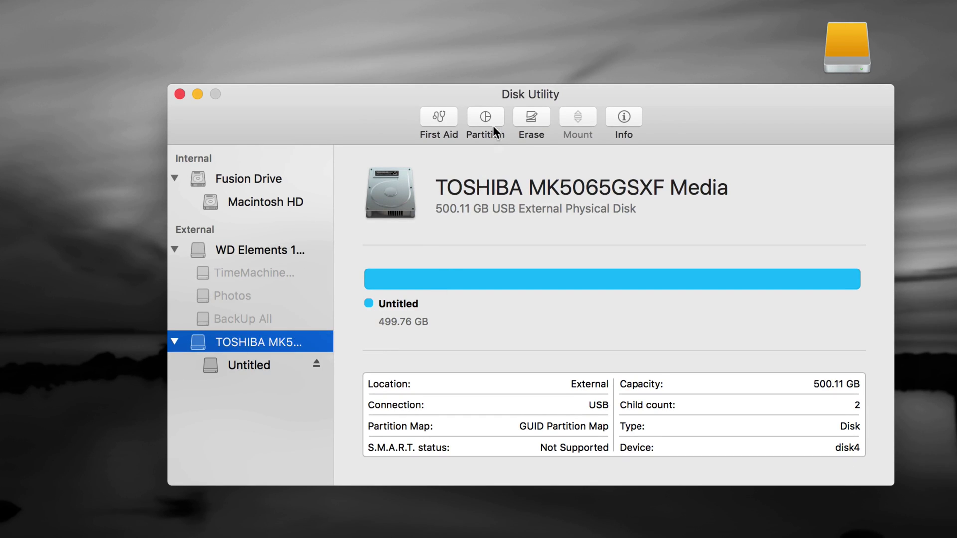
left_click(489, 115)
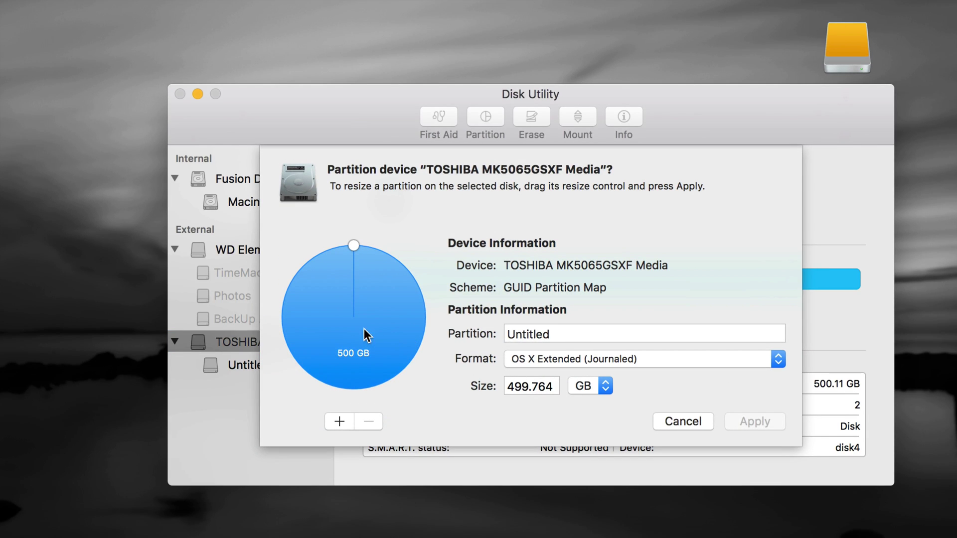
left_click(339, 421)
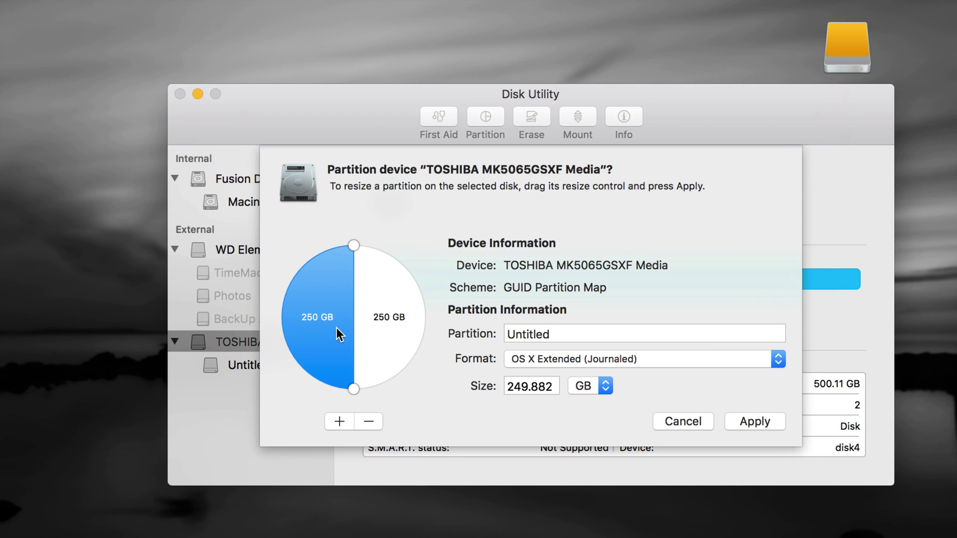
Step: Shrink the selected new partition to about 120 GB in the partition chart
left_click(532, 387)
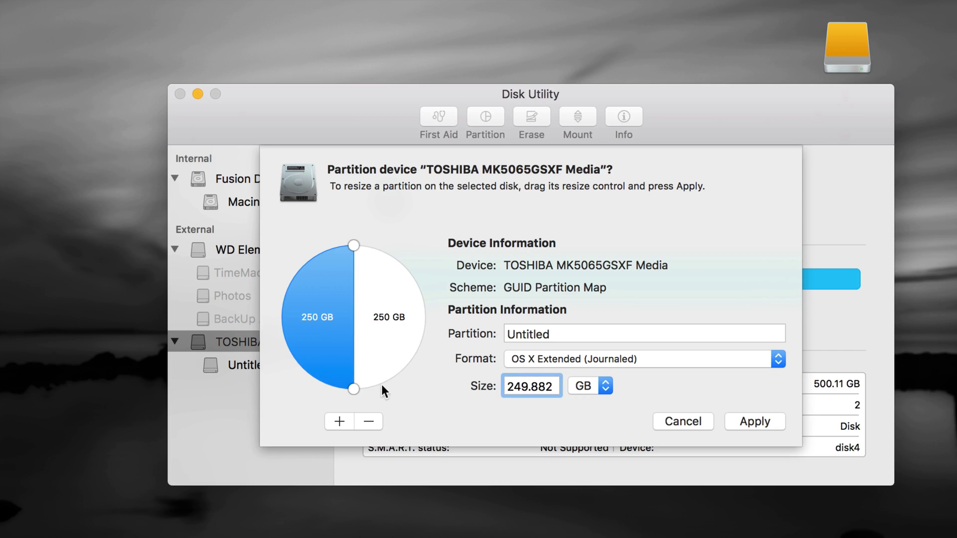
left_click_drag(353, 389, 306, 313)
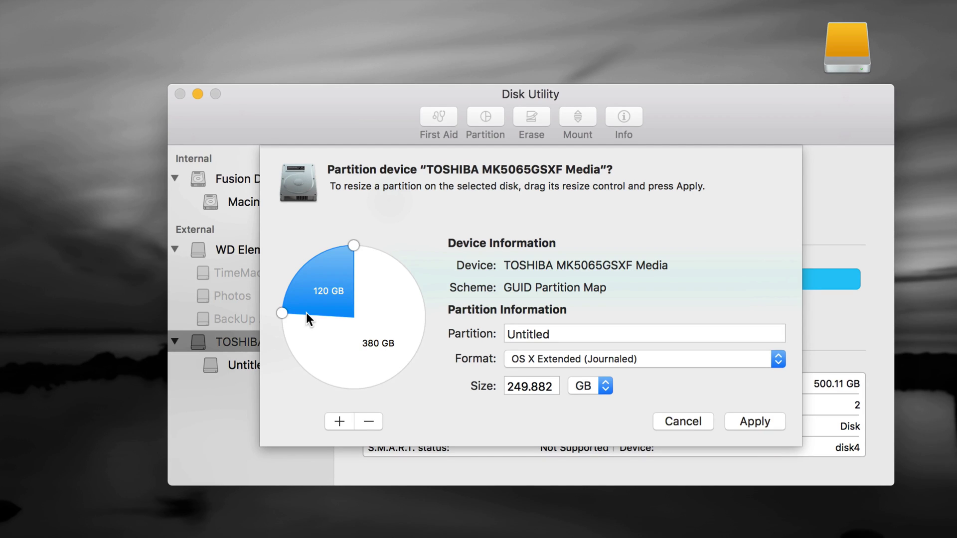
left_click_drag(306, 312, 305, 313)
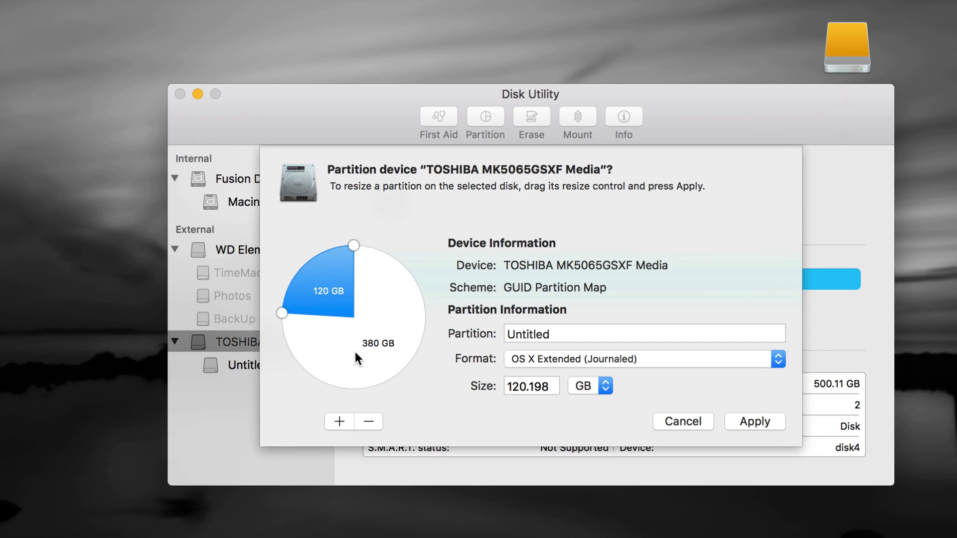
Step: Keep the larger partition as OS X Extended (Journaled) and set the 120 GB partition's format to ExFAT
left_click(371, 342)
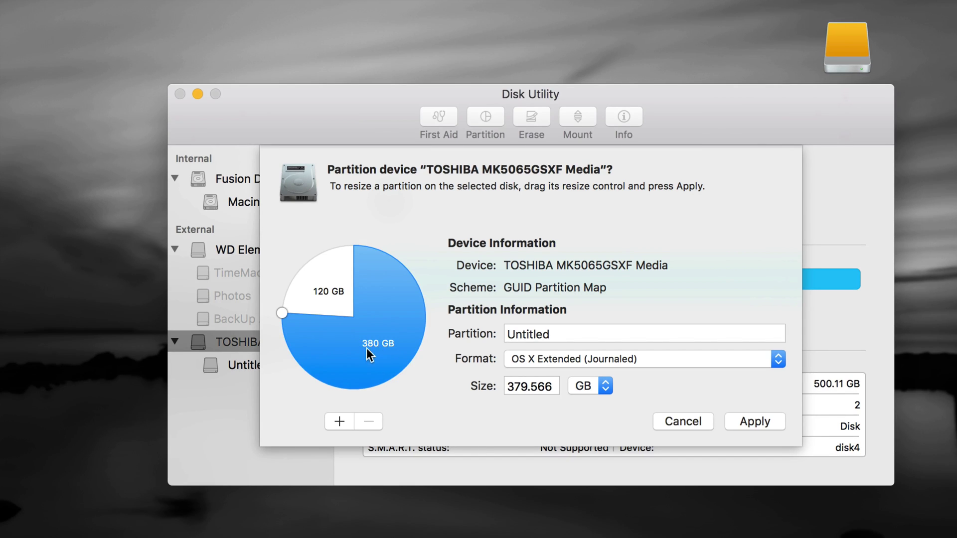
left_click(660, 367)
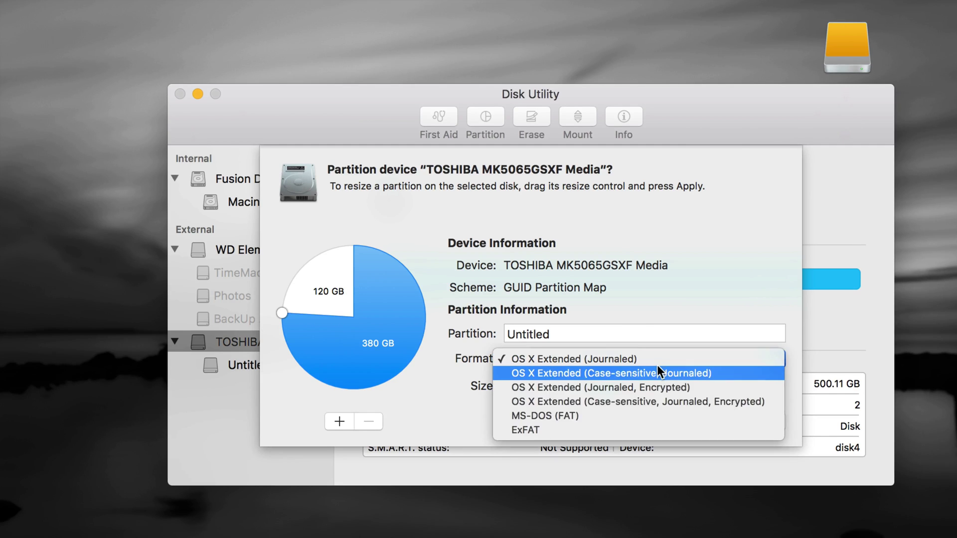
left_click(624, 364)
left_click(336, 294)
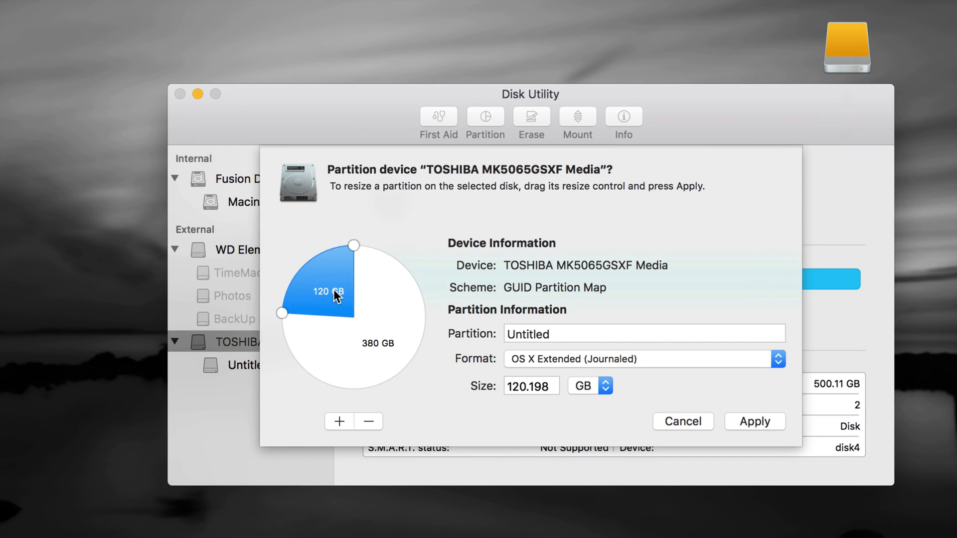
left_click(688, 355)
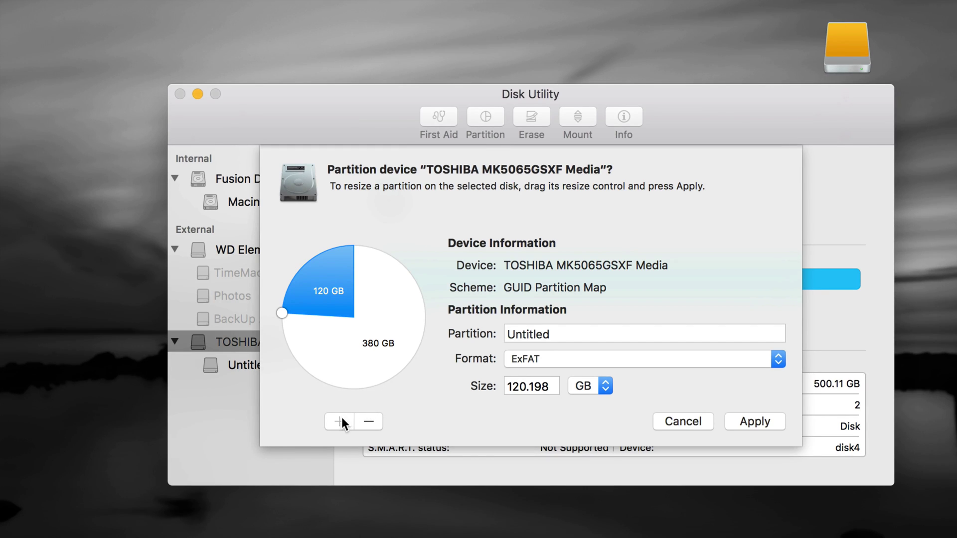
left_click(388, 345)
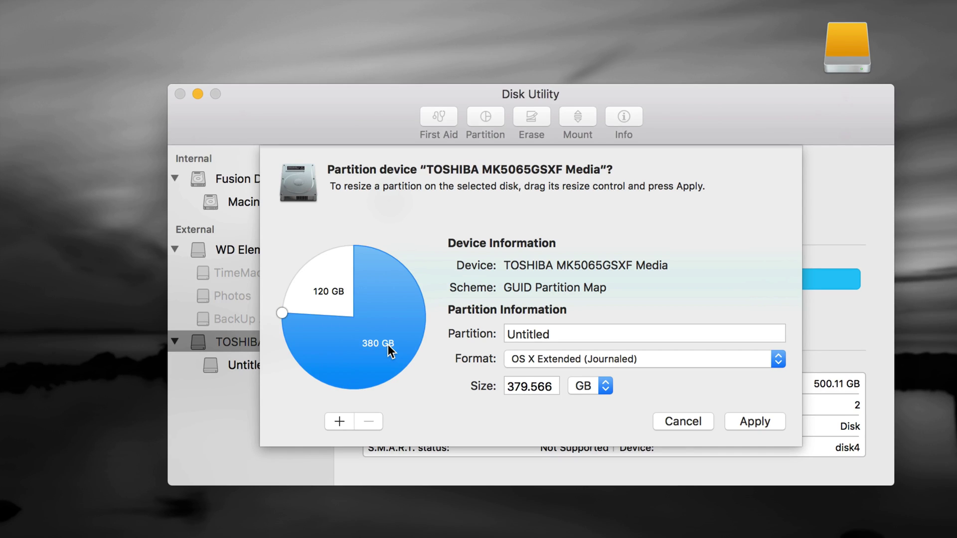
left_click(338, 420)
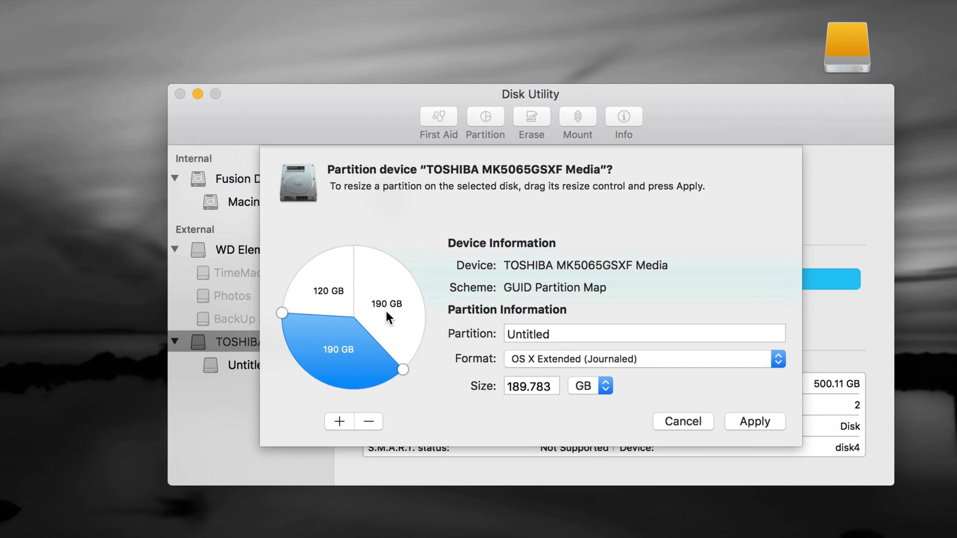
left_click(371, 420)
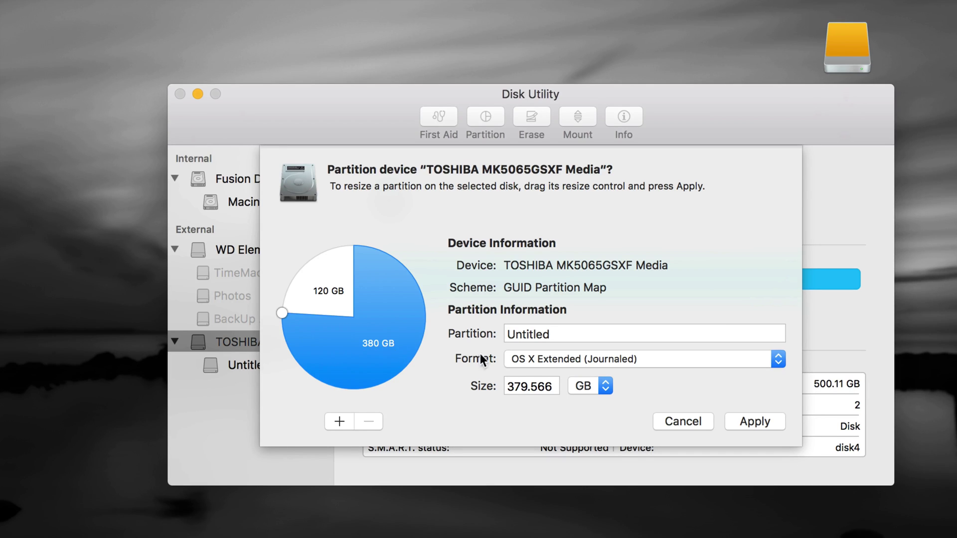
Step: Review both partitions and apply the layout to the TOSHIBA disk, showing the process details and closing the completed report
left_click(318, 291)
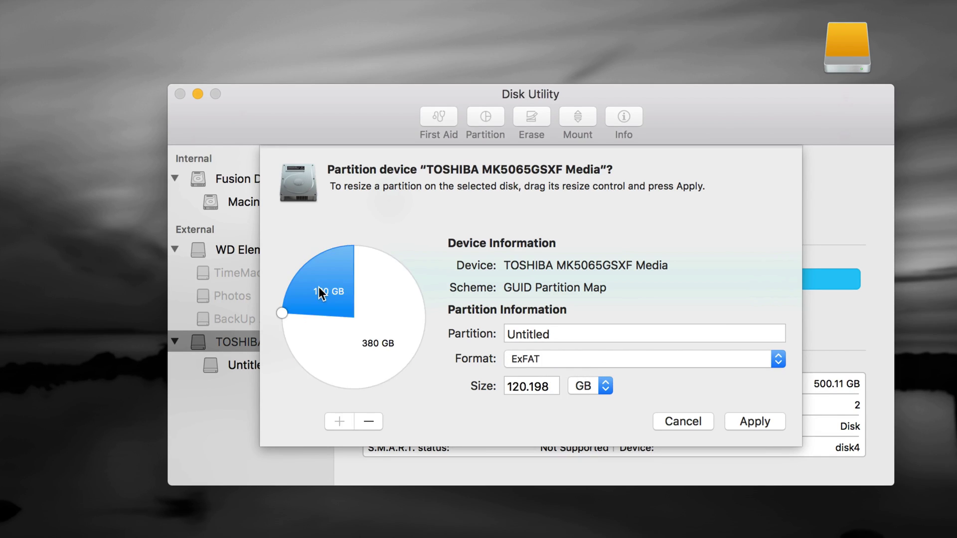
left_click(386, 341)
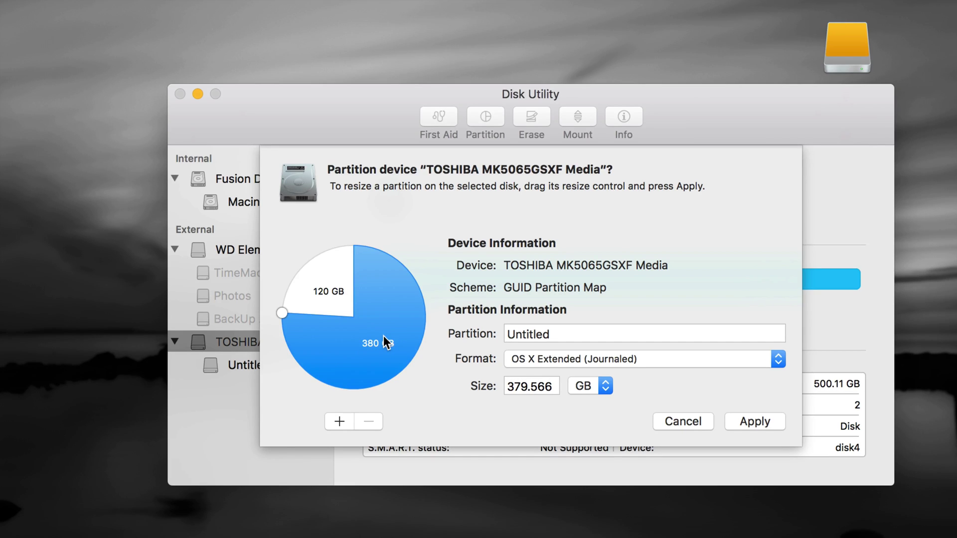
left_click(733, 422)
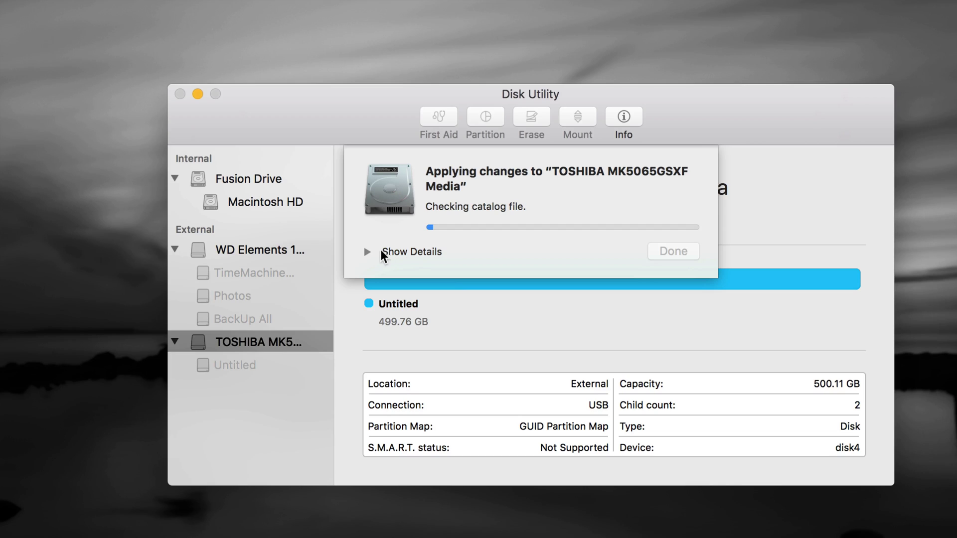
left_click(367, 252)
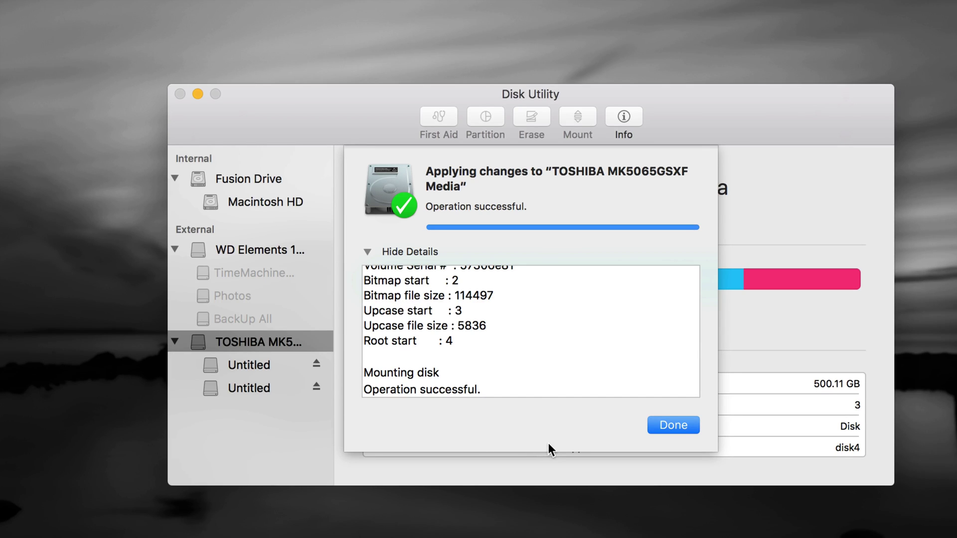
left_click(678, 426)
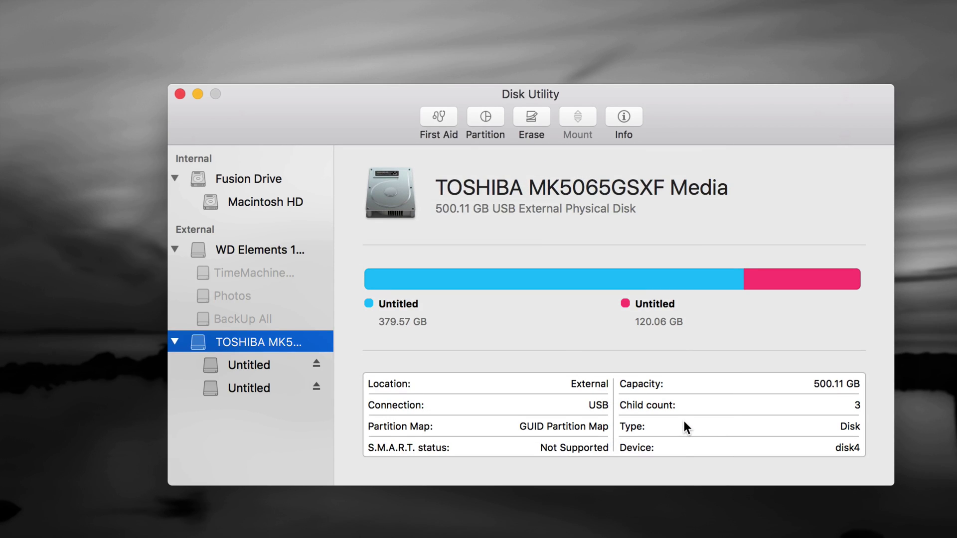
Step: View the two new volumes' details, and place both Untitled drive icons side by side, clear of the Disk Utility window
left_click(246, 363)
left_click(249, 378)
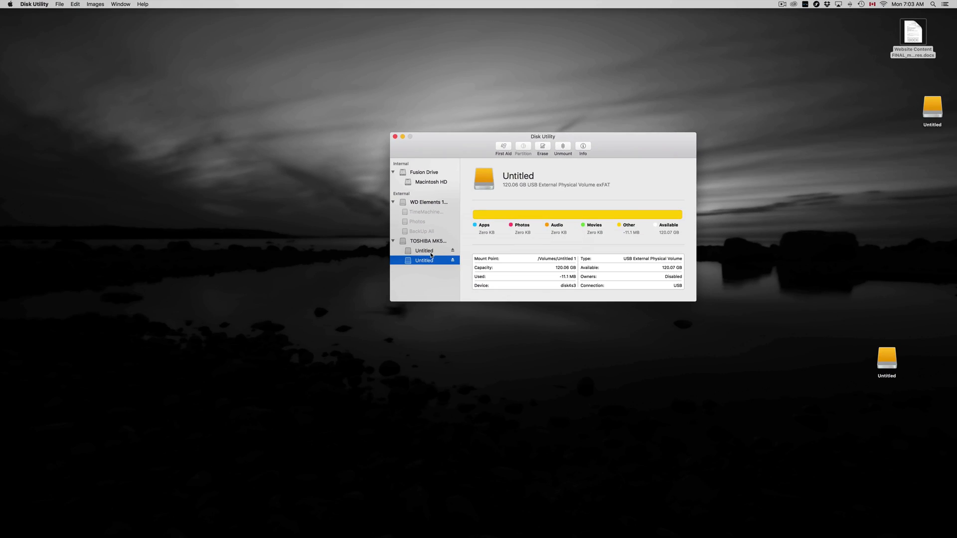
left_click_drag(931, 107, 781, 180)
left_click_drag(880, 354, 822, 180)
left_click_drag(634, 146, 515, 161)
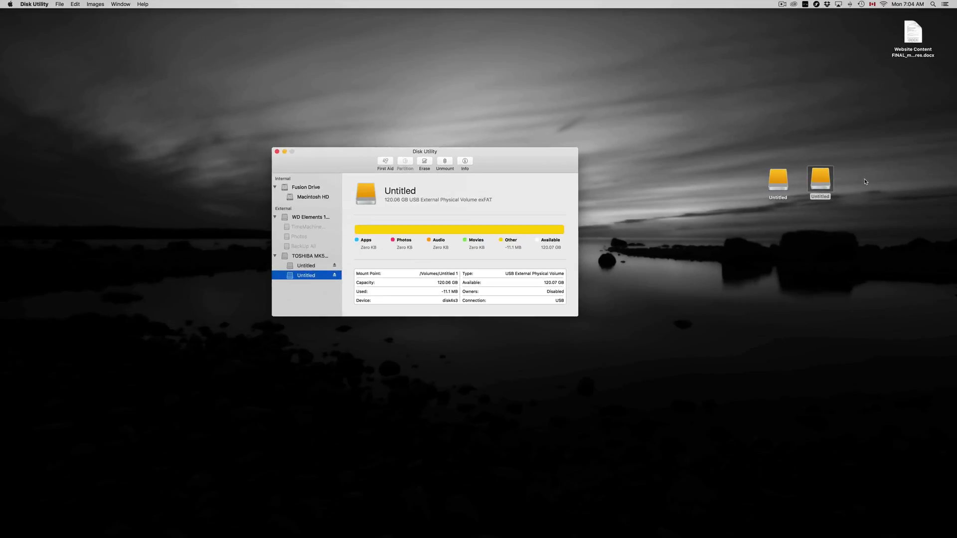
Step: Show the info window of the ExFAT Untitled drive and place it between Disk Utility and the drive icons
right_click(823, 178)
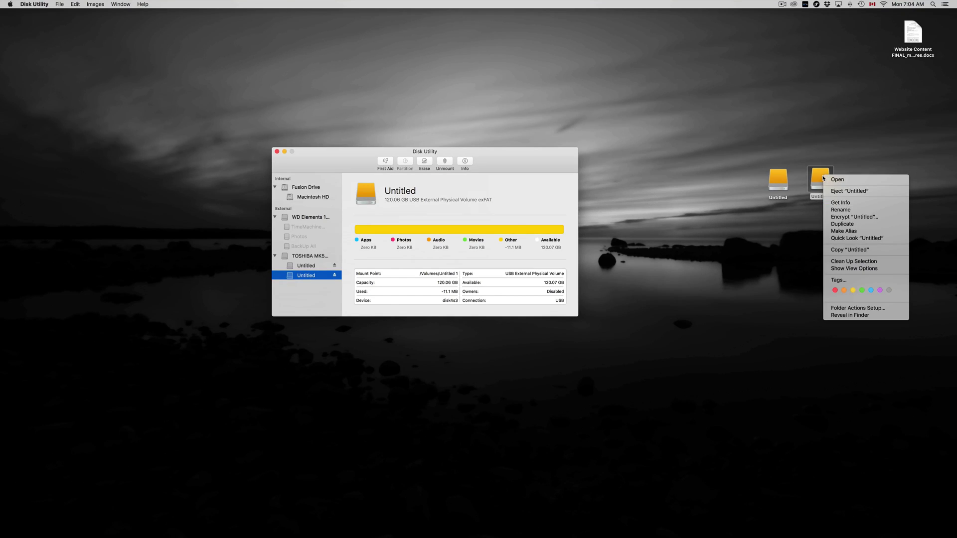
left_click(833, 202)
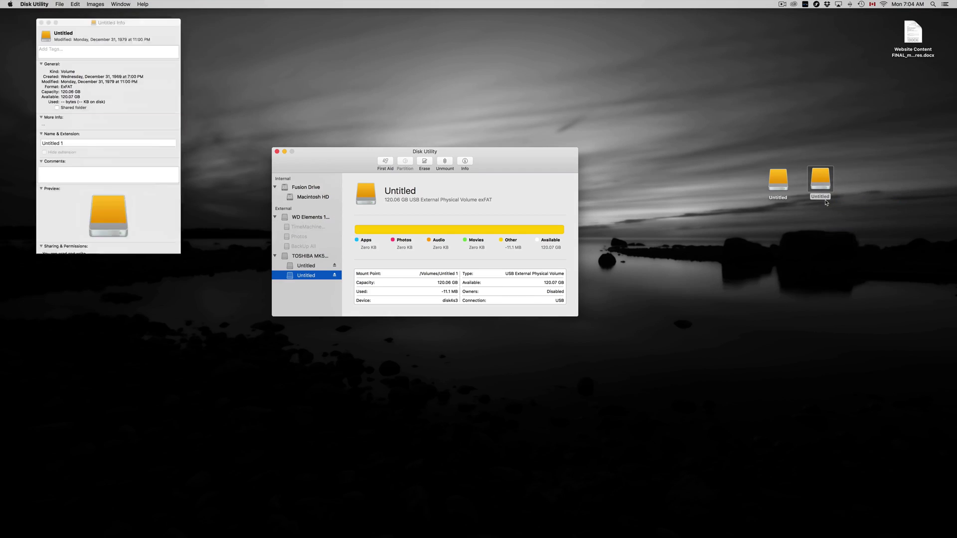
left_click_drag(125, 16, 711, 107)
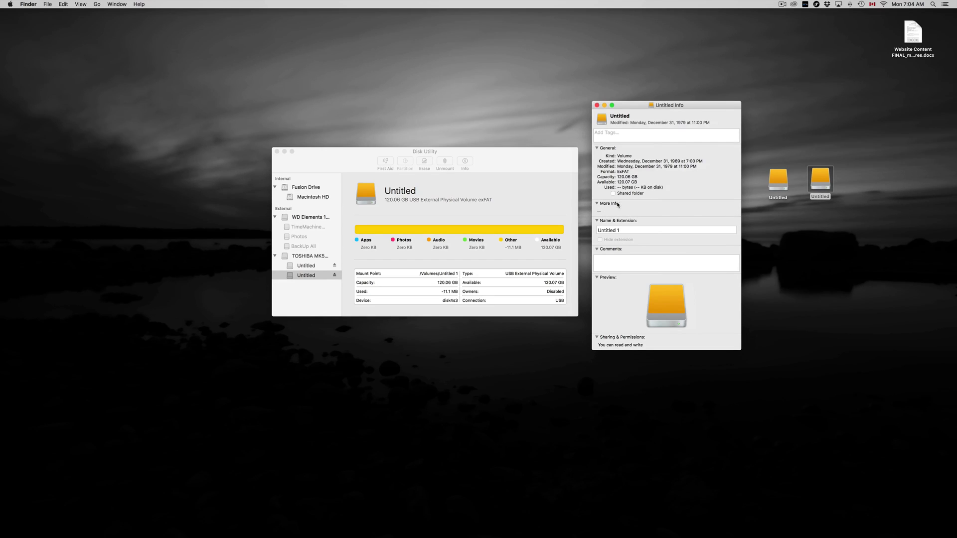
mouse_move(617, 177)
left_mouse_down()
mouse_move(640, 176)
mouse_move(611, 170)
left_mouse_up()
Step: Rename the ExFAT drive as PC in its info window and close that window
left_click(620, 229)
left_click_drag(622, 229, 590, 229)
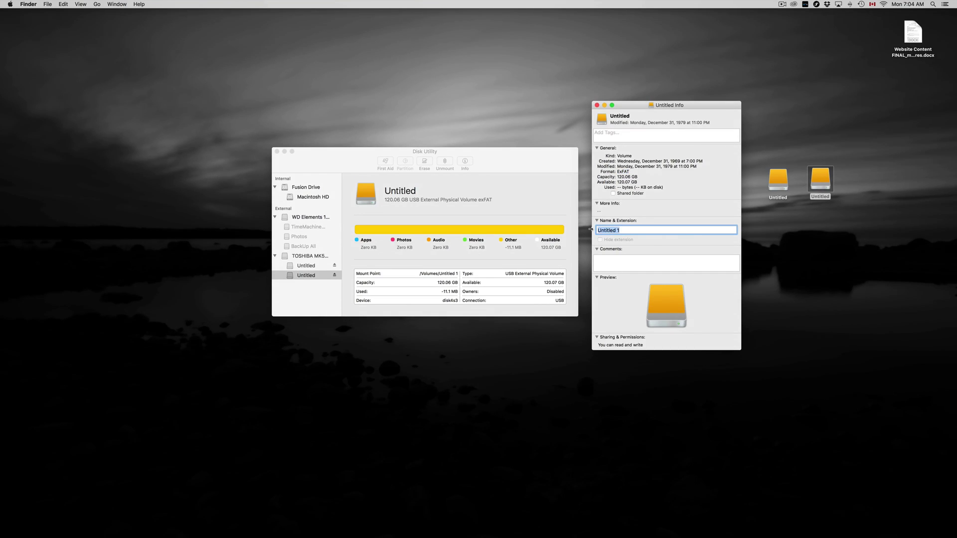
type("PC")
key("Return")
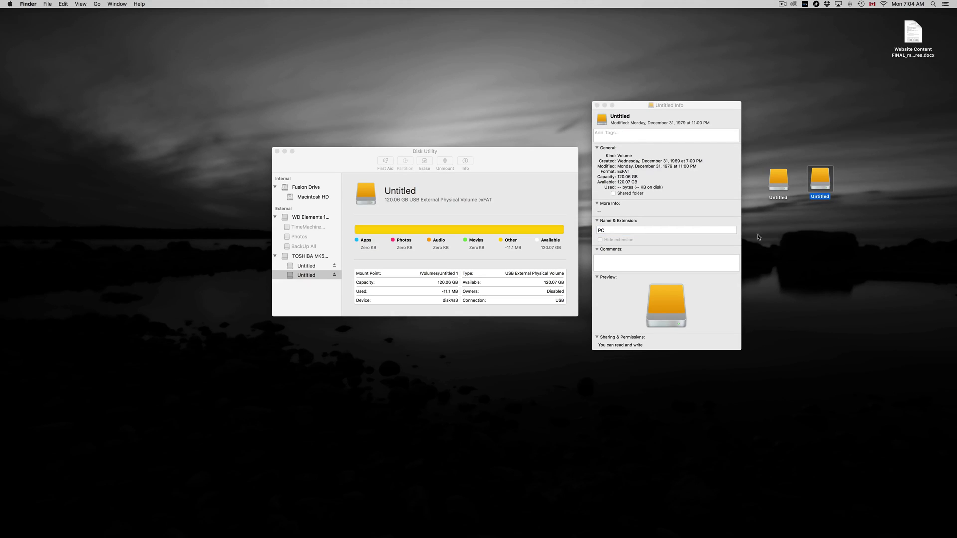
key("super+w")
Step: Rename the remaining Untitled drive on the desktop as TimeMachine
left_click(763, 218)
left_click(781, 199)
left_click(779, 212)
left_click(781, 201)
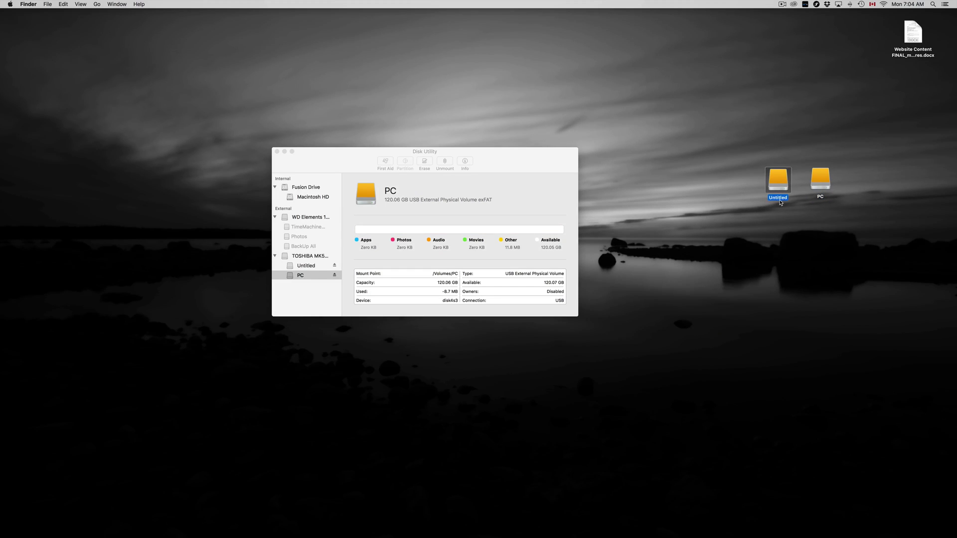
left_click_drag(780, 202, 782, 203)
left_click(785, 210)
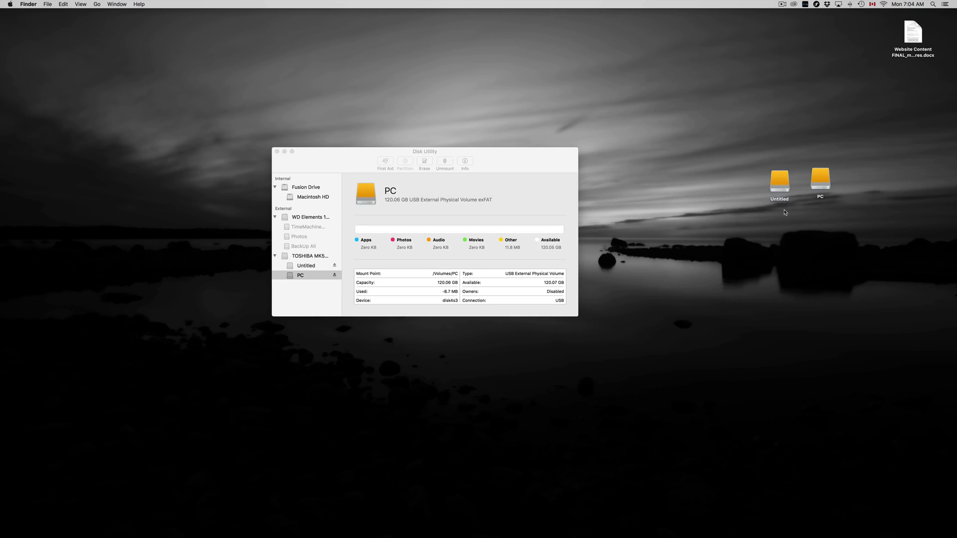
left_click(782, 202)
left_click(792, 225)
left_click(783, 200)
left_click(783, 200)
type("TimeMachin")
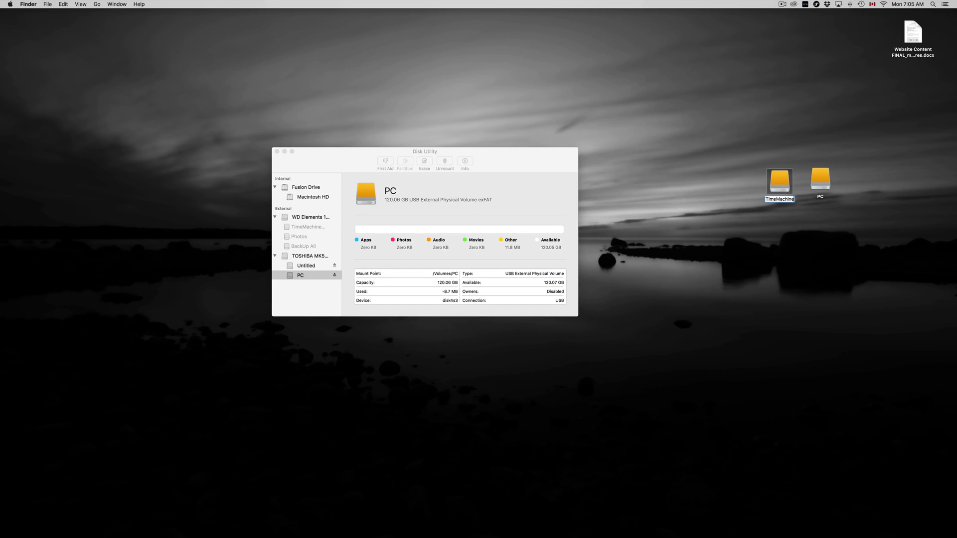
type("e")
key("Return")
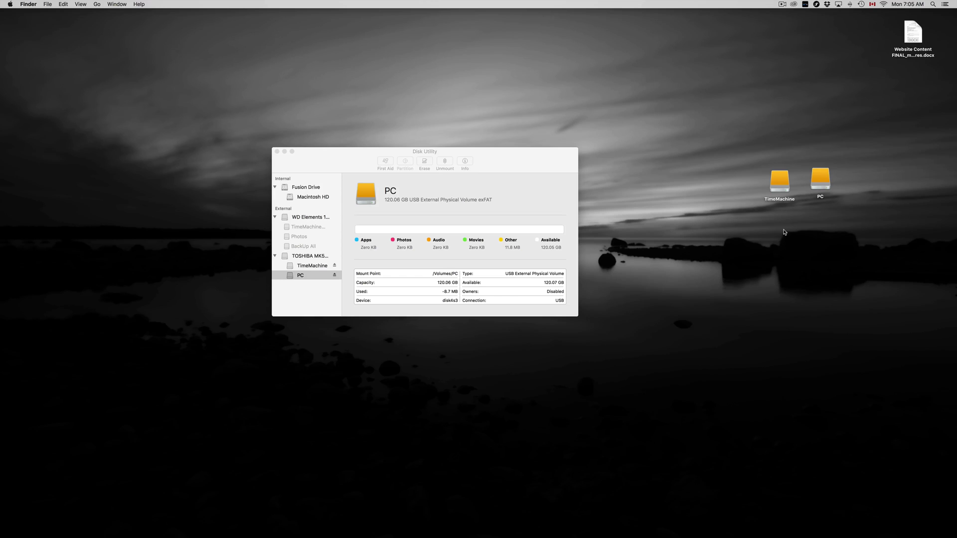
Step: Space the TimeMachine drive icon farther from PC and extend its name to TimeMachineNEW
mouse_move(781, 183)
left_mouse_down()
mouse_move(768, 183)
mouse_move(768, 197)
left_mouse_up()
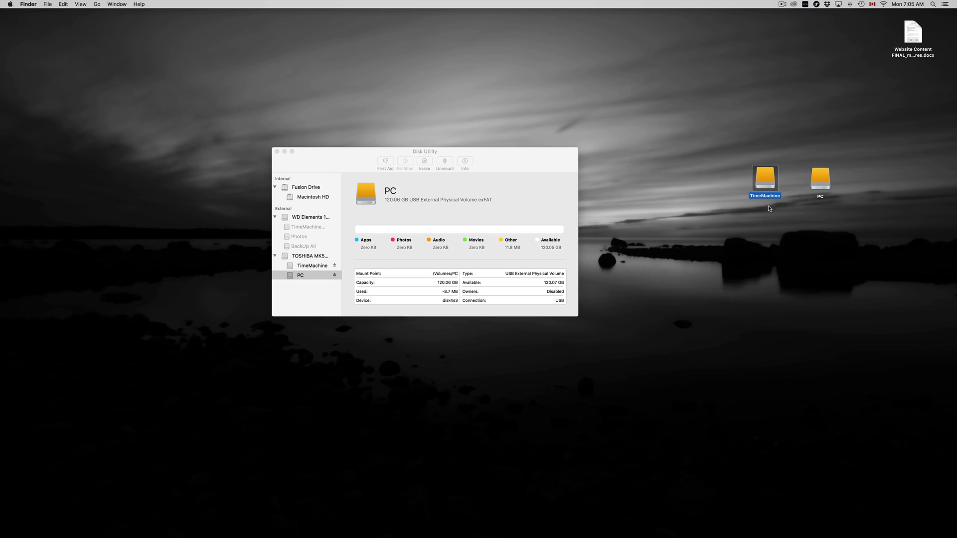
left_click(766, 208)
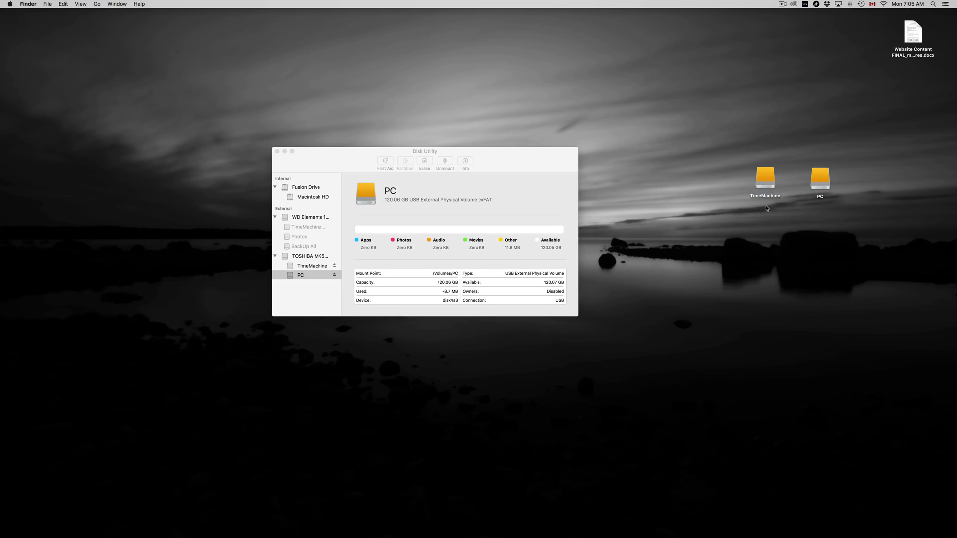
left_click(768, 198)
left_click(767, 197)
key("Right")
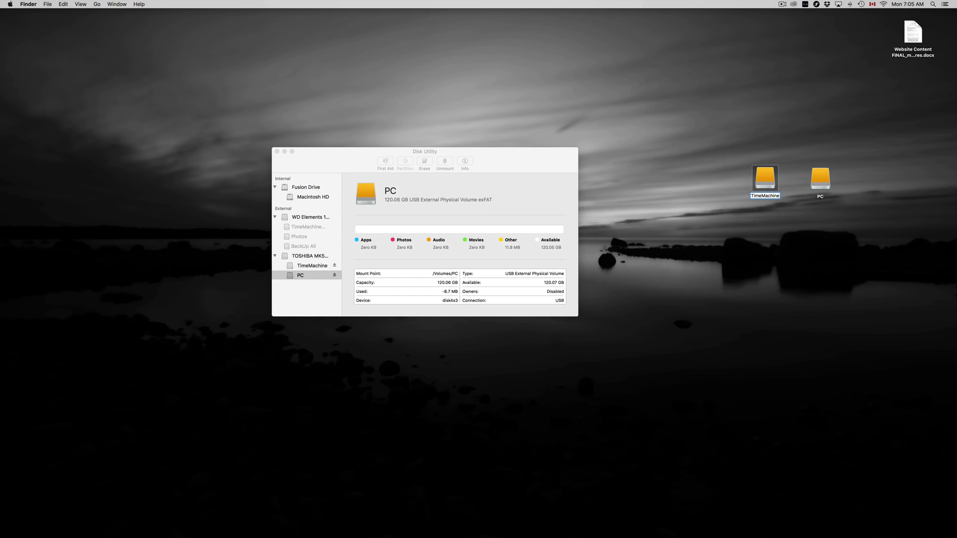
type("NEW")
left_click(755, 240)
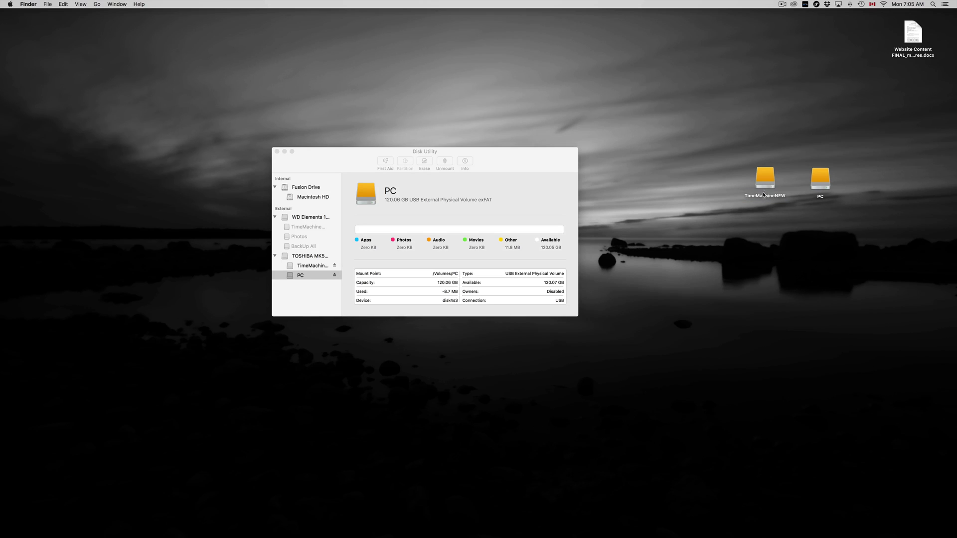
Step: Move the TimeMachineNEW and PC drive icons closer together on the desktop
left_click_drag(763, 192, 751, 190)
left_click_drag(817, 183, 797, 179)
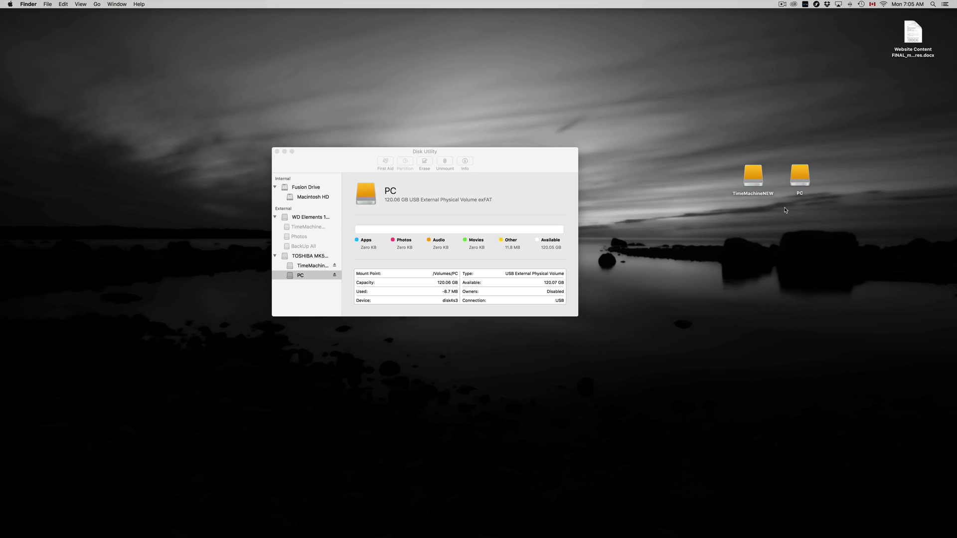
left_click(752, 180)
left_click_drag(752, 180, 747, 184)
Step: Open the PC drive, place its window below the drive icons and copy the Website Content document from the desktop onto it
left_click(797, 179)
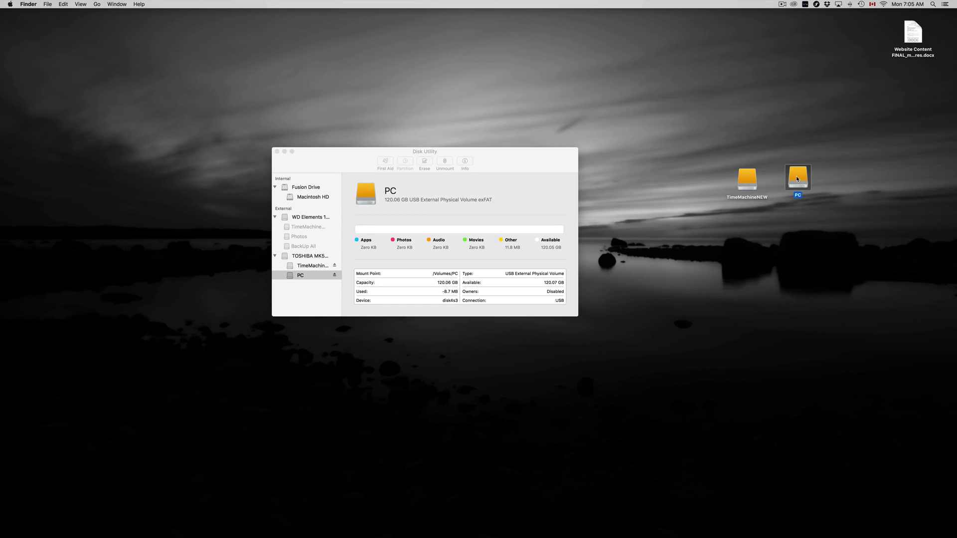
double_click(797, 179)
left_click_drag(565, 107, 749, 240)
left_click_drag(901, 43, 659, 276)
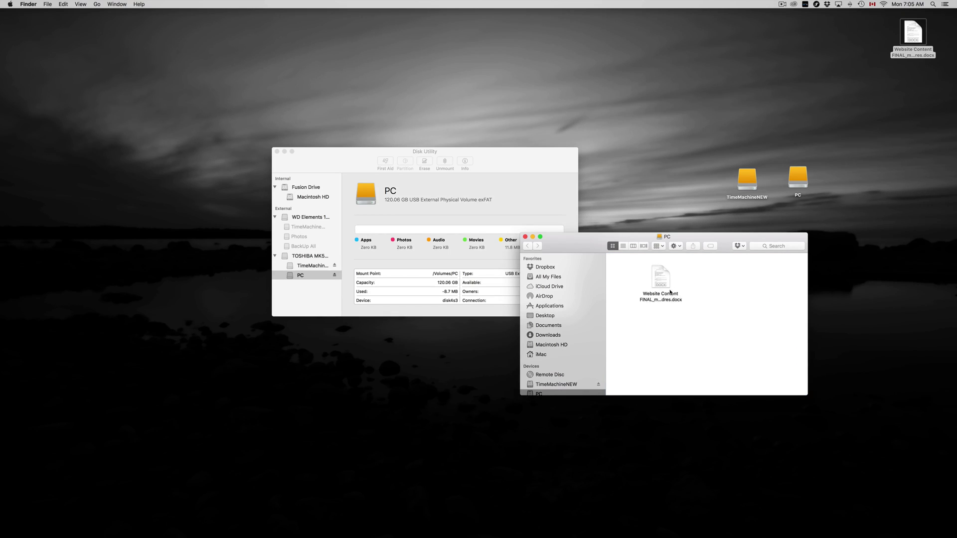
Step: Open the TimeMachineNEW drive, arrange its window below the PC window to compare them, and close both drive windows
double_click(746, 182)
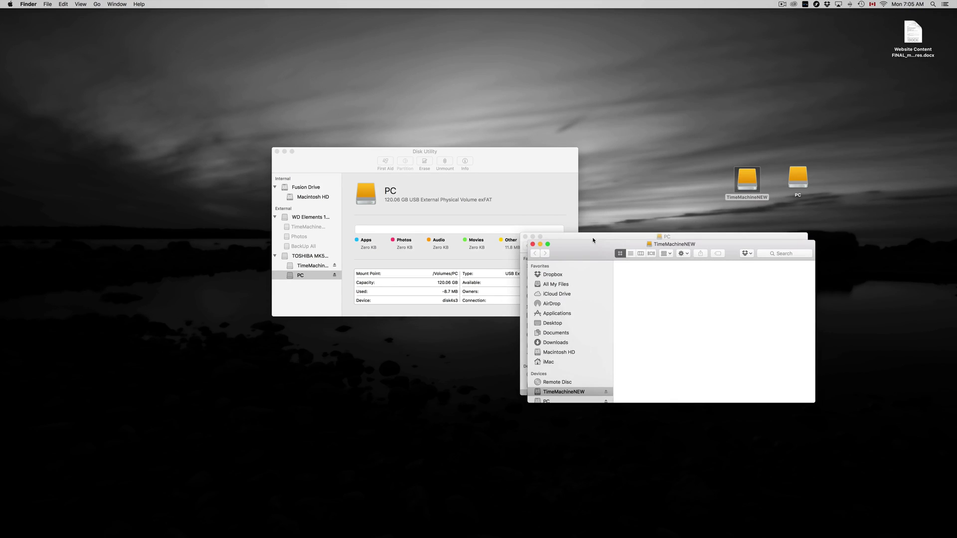
left_click_drag(592, 246, 668, 318)
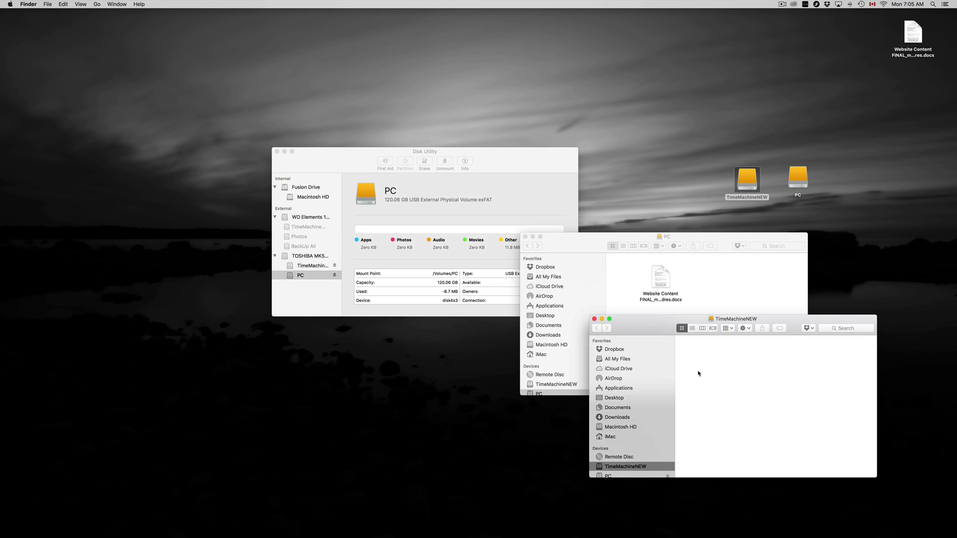
left_click(523, 236, "alt")
Step: Close Disk Utility and nudge the TimeMachineNEW drive icon slightly upward on the desktop
left_click_drag(501, 180, 546, 200)
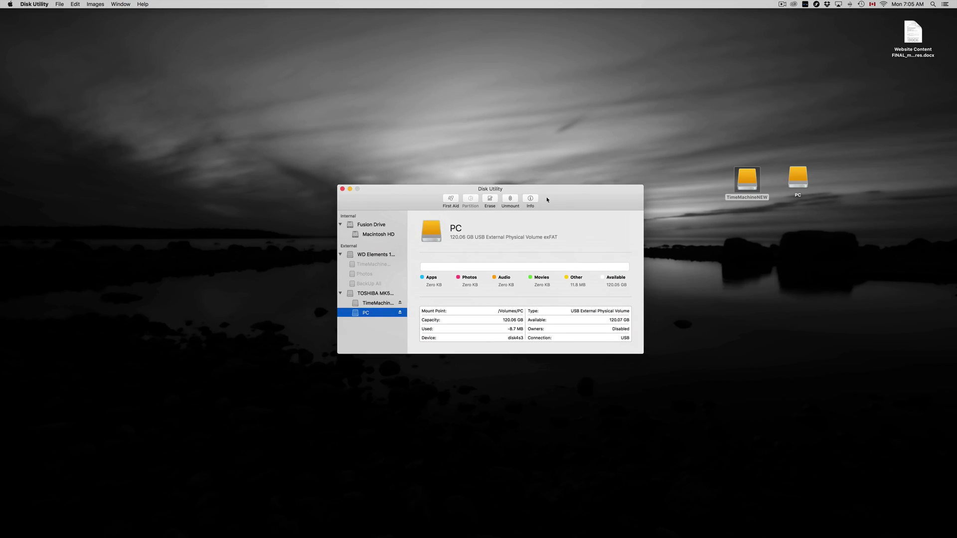
left_click(342, 189)
left_click_drag(751, 186, 752, 179)
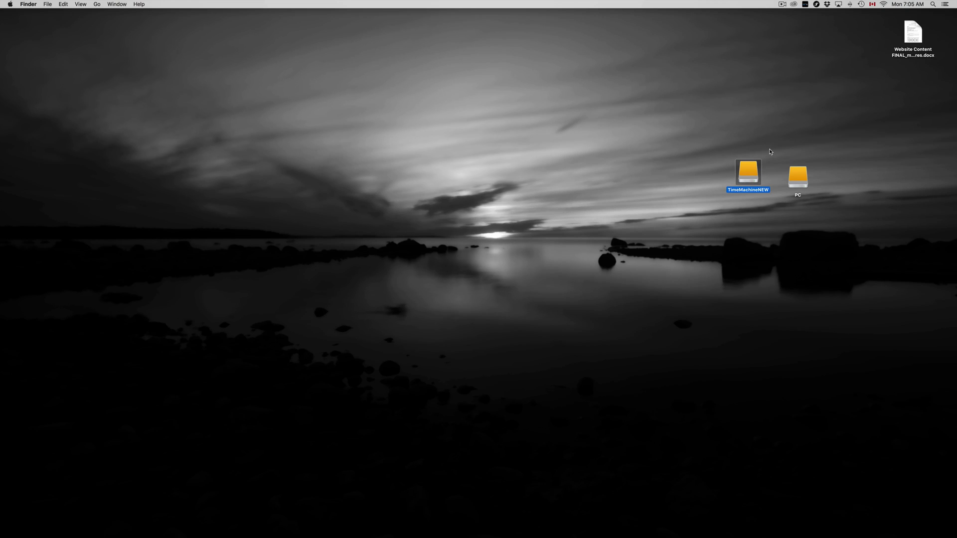
Step: Open System Preferences, reposition its window near the drive icons and show the Time Machine settings
mouse_move(586, 536)
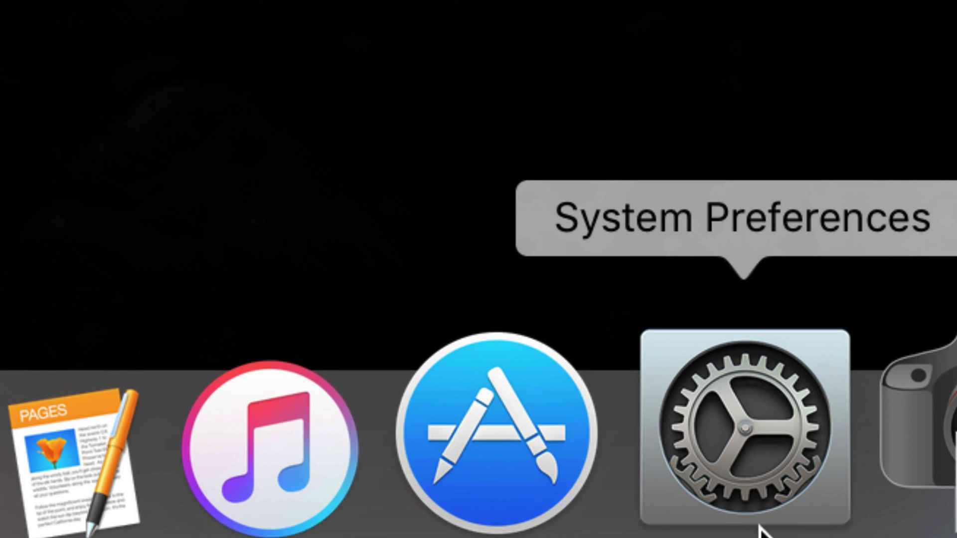
left_click(748, 473)
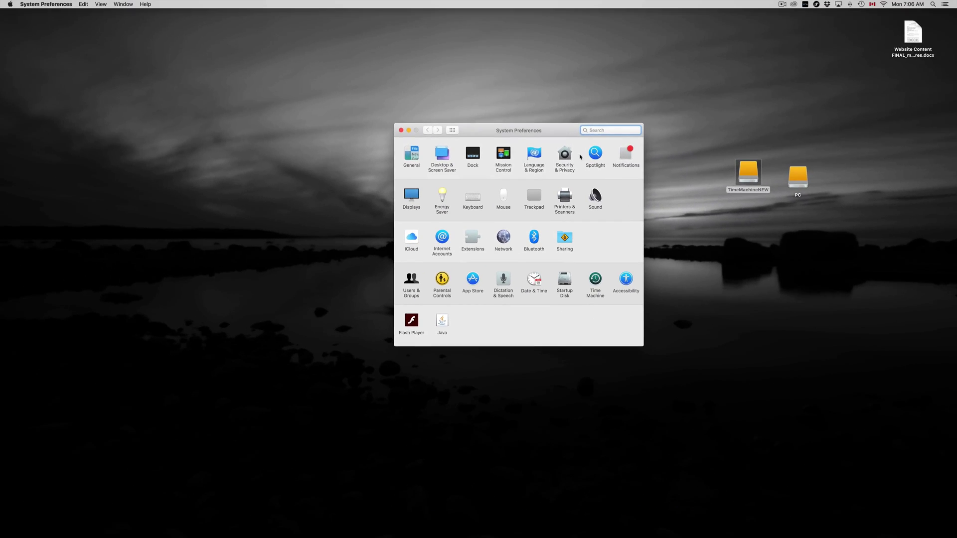
left_click_drag(529, 132, 739, 179)
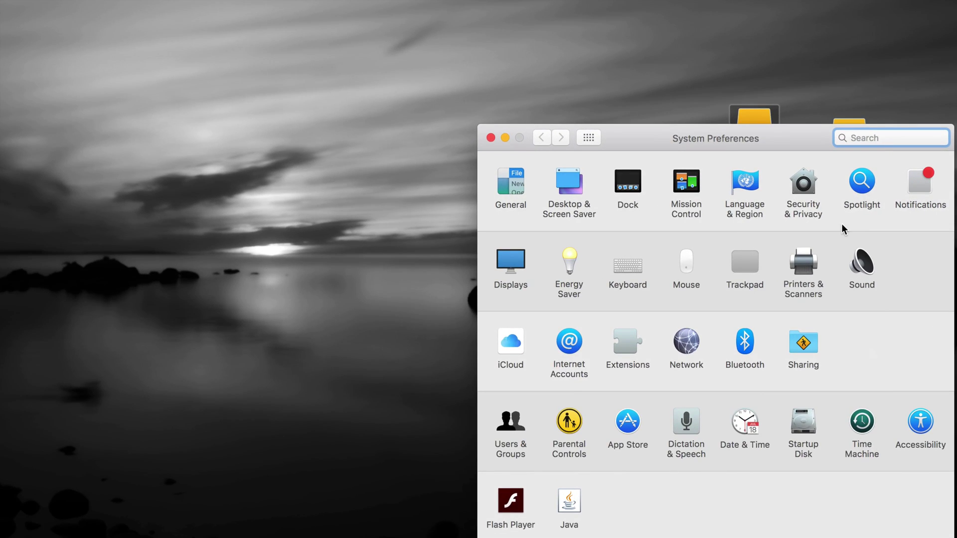
left_click_drag(791, 148, 702, 108)
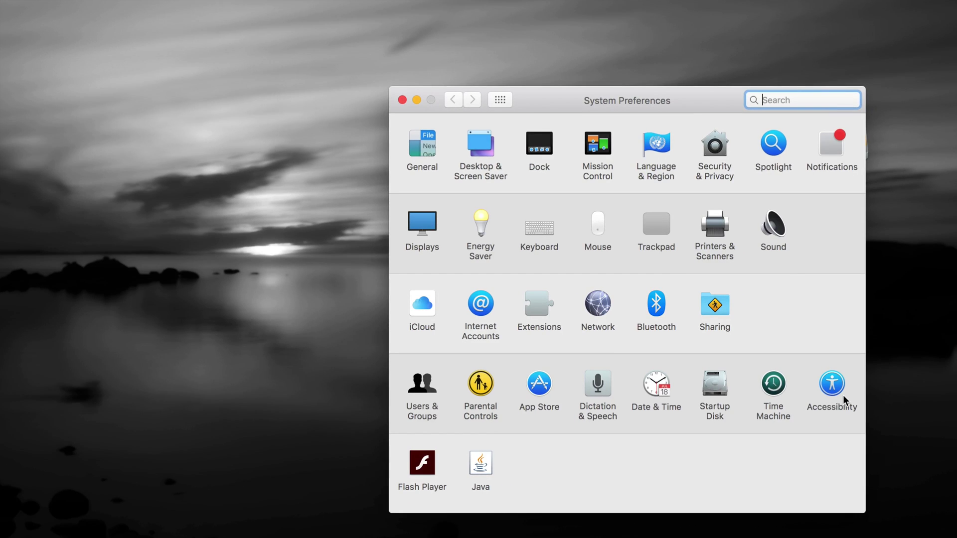
left_click(771, 387)
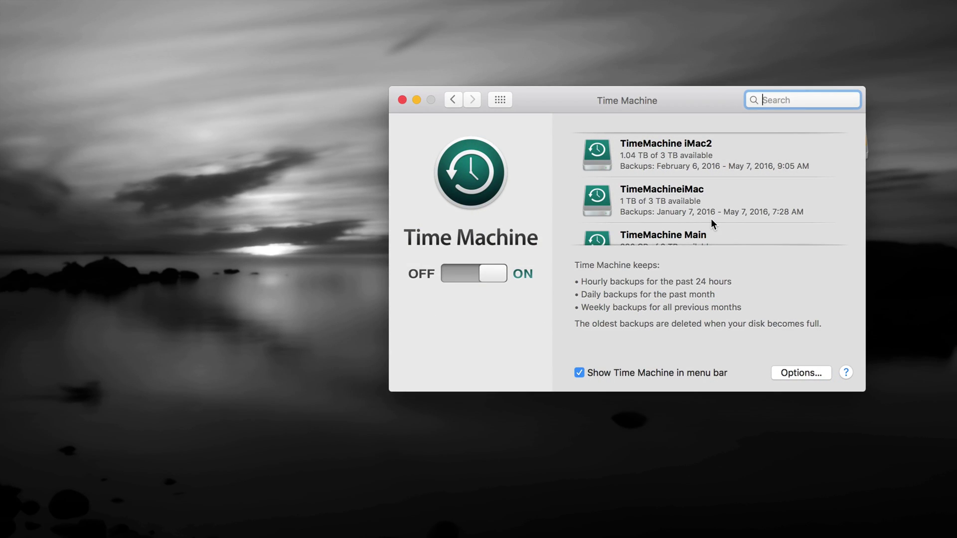
Step: Add the available TimeMachineNEW disk to Time Machine as a backup disk alongside the existing ones and review the backup disk list
scroll(711, 218, "down", 5)
scroll(711, 220, "up", 4)
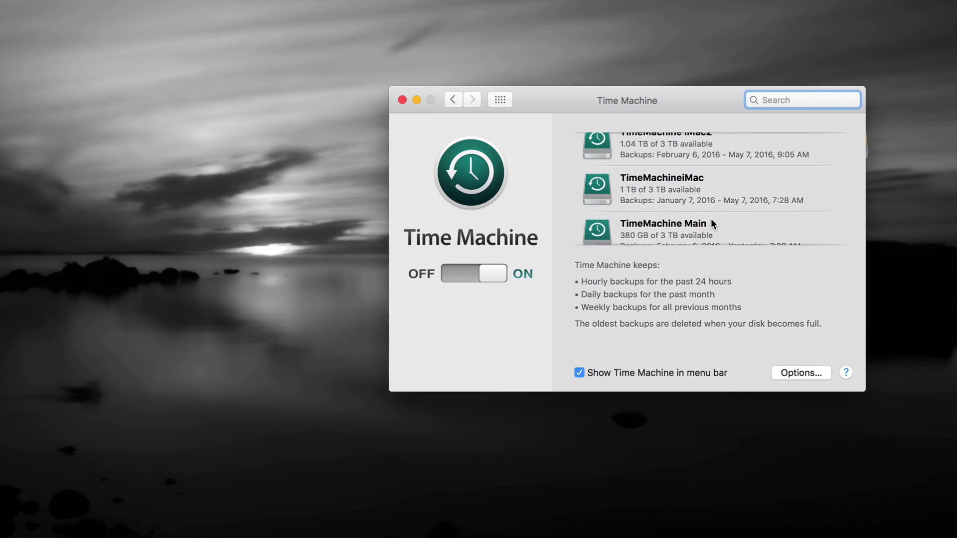
scroll(712, 220, "down", 5)
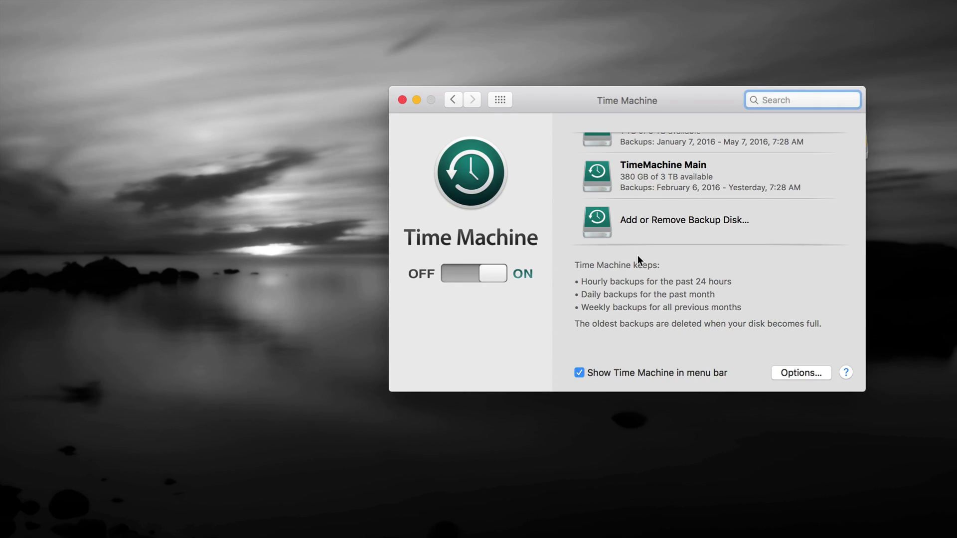
left_click(655, 219)
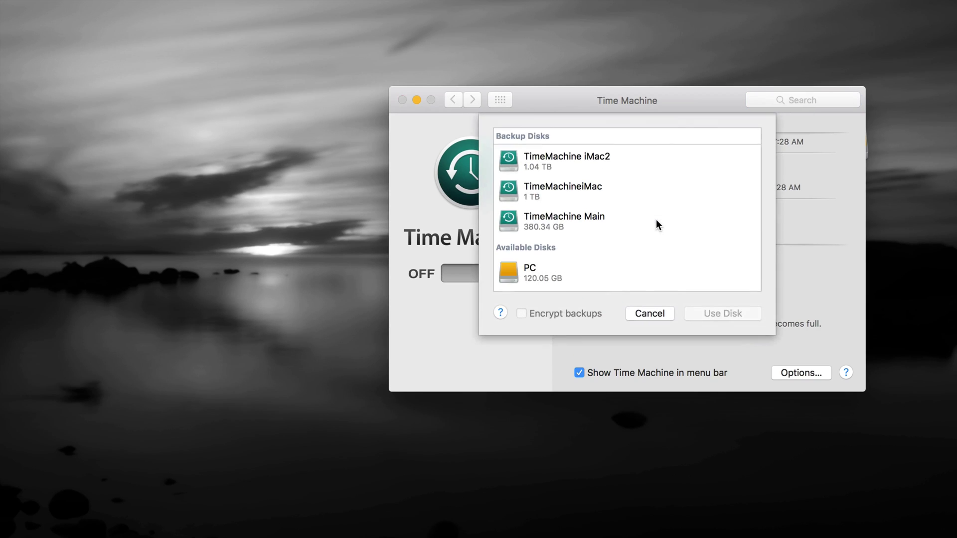
scroll(569, 246, "down", 3)
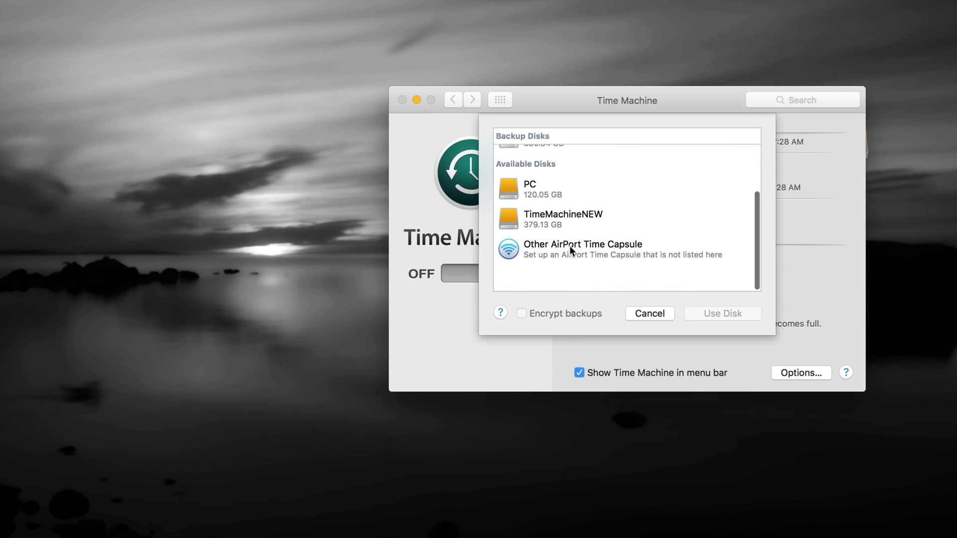
scroll(569, 246, "up", 1)
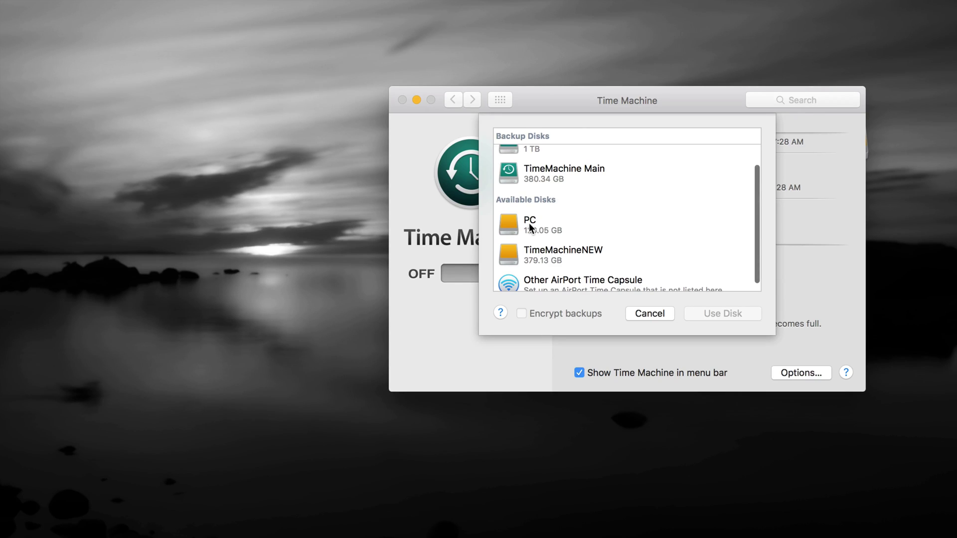
left_click(555, 252)
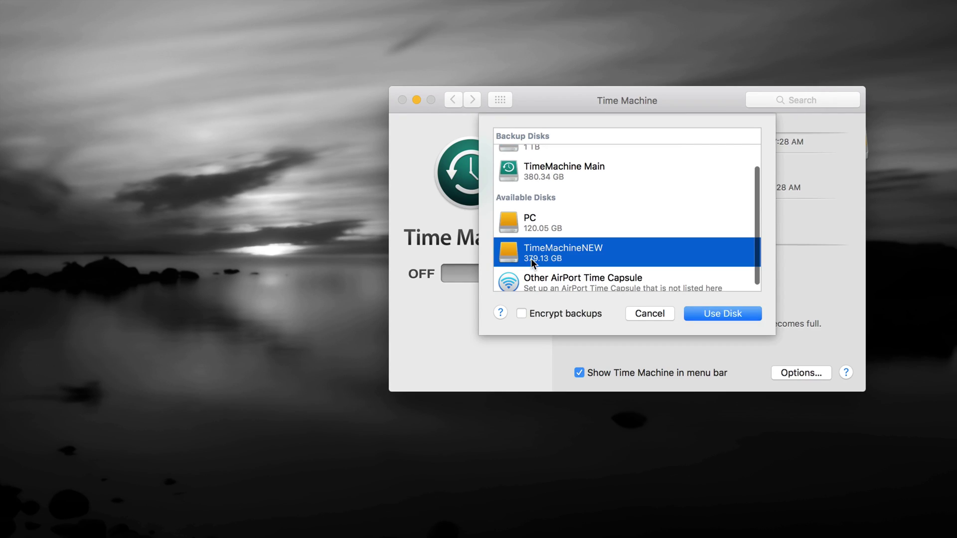
left_click(711, 313)
scroll(729, 222, "down", 3)
scroll(729, 222, "up", 5)
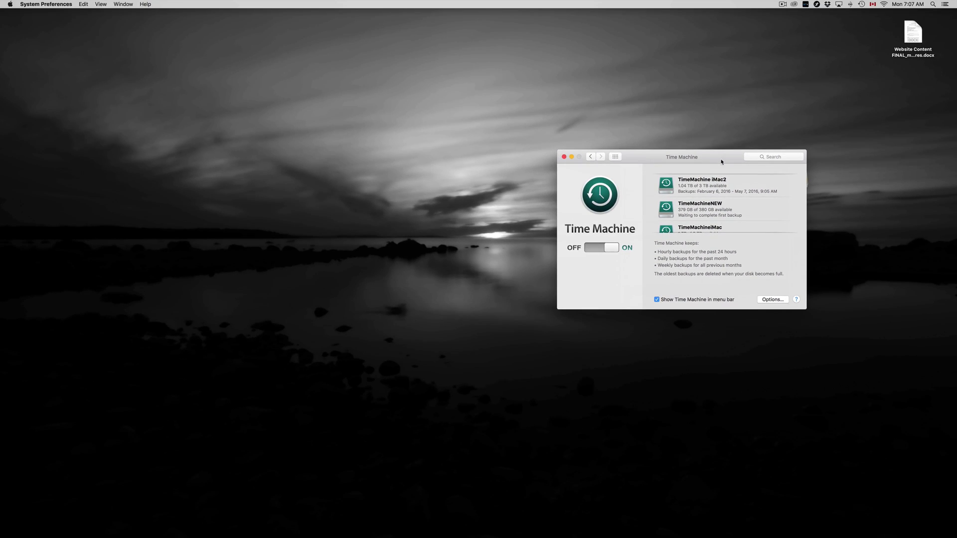
Step: Move the Time Machine window clear of the drive icons and examine the backup commands in the Time Machine status menu
left_click_drag(721, 161, 618, 140)
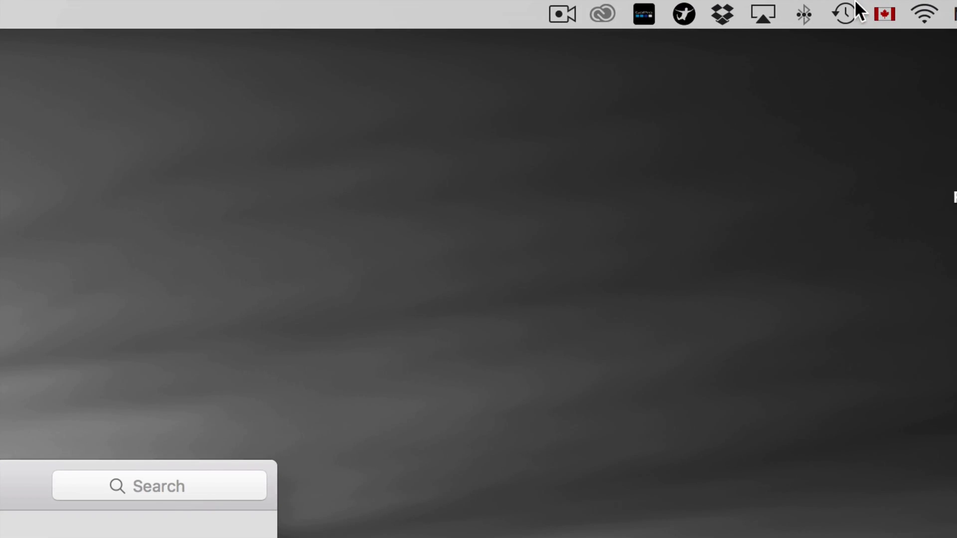
left_click(848, 11)
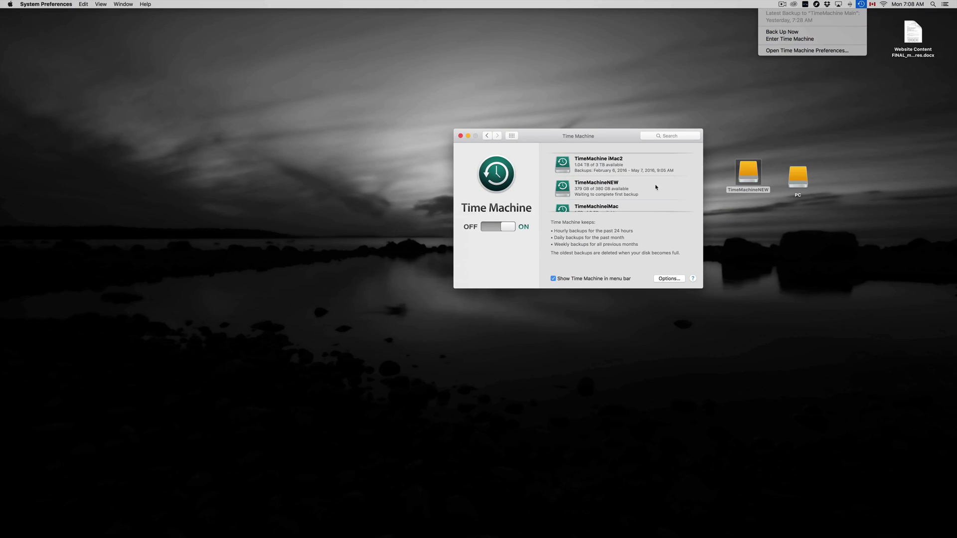
key("Escape")
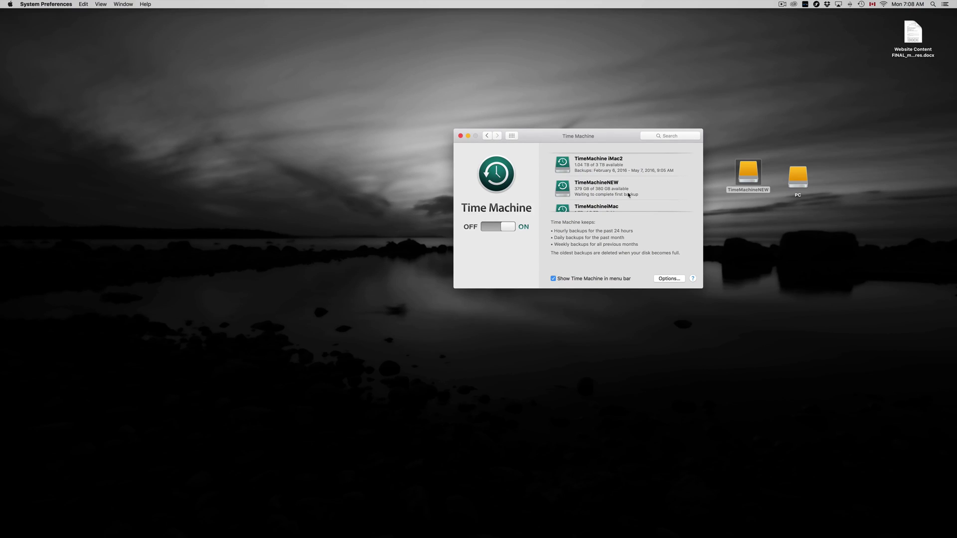
left_click_drag(629, 137, 623, 158)
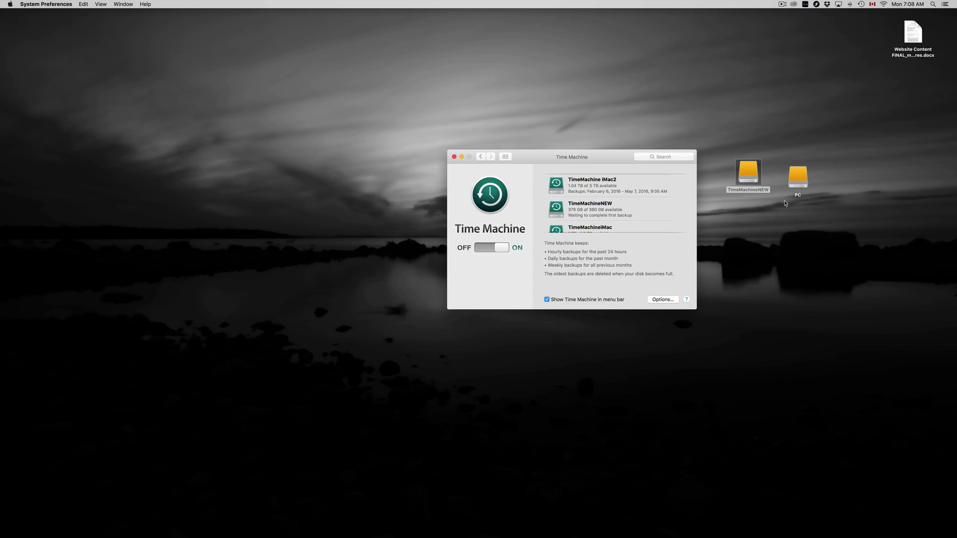
Step: Open the PC and TimeMachineNEW drives to view their contents, and close both windows
left_click(773, 215)
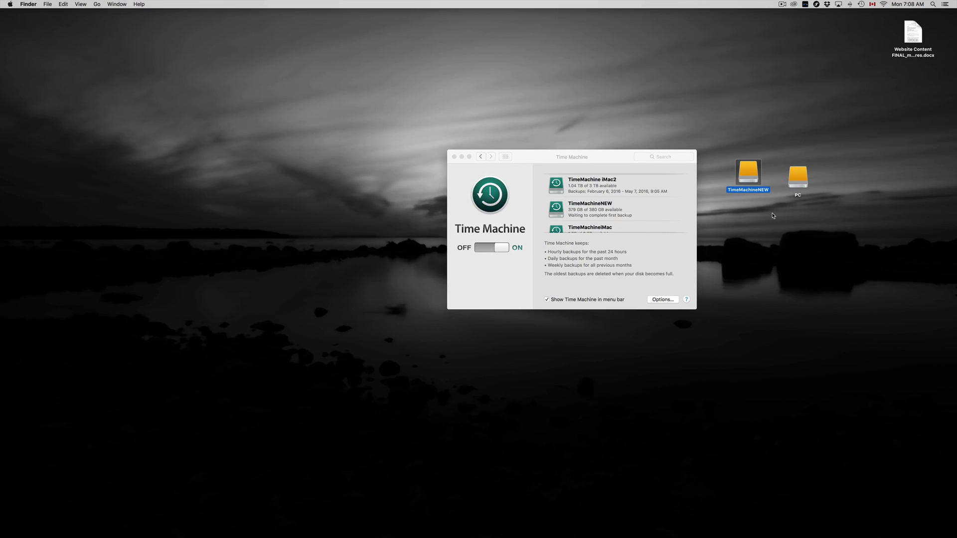
left_click(797, 182)
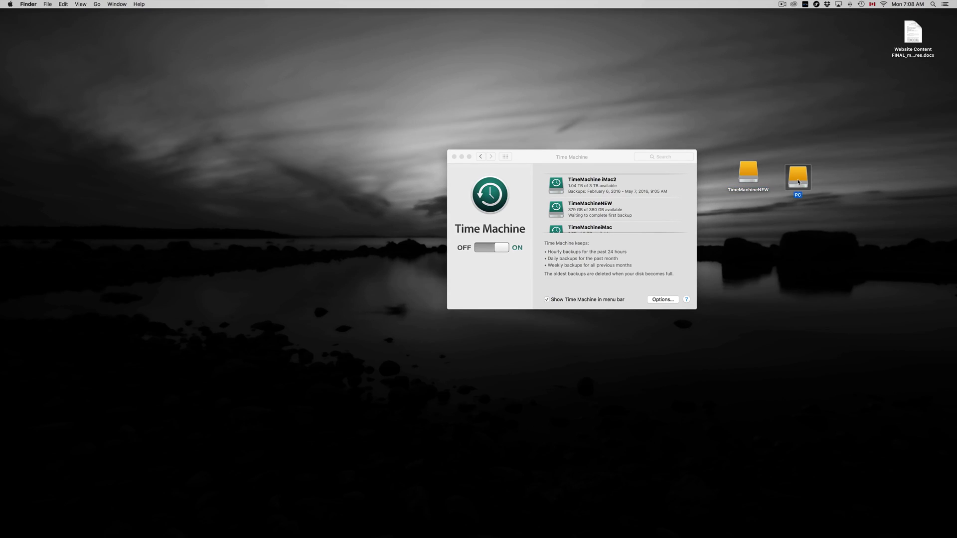
double_click(798, 182)
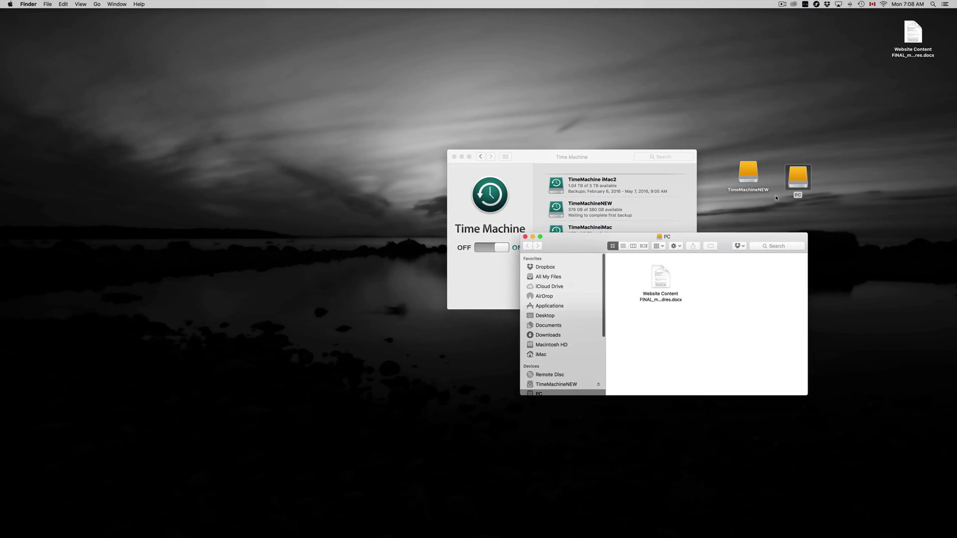
double_click(755, 169)
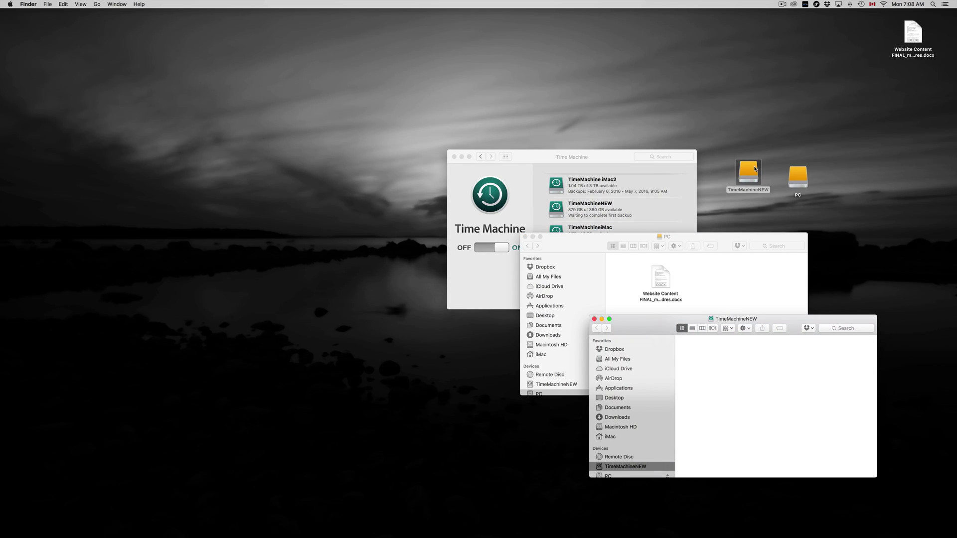
left_click_drag(654, 327, 681, 176)
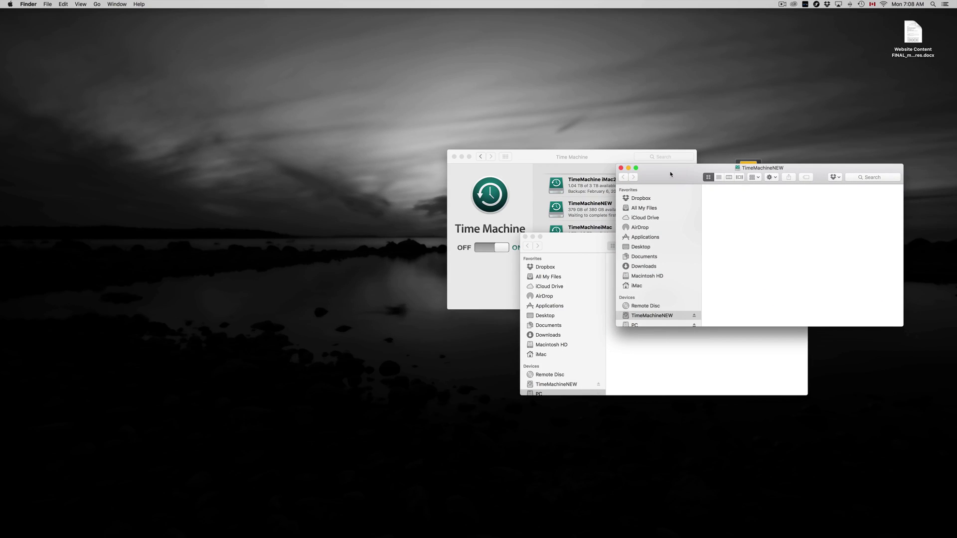
left_click(624, 168)
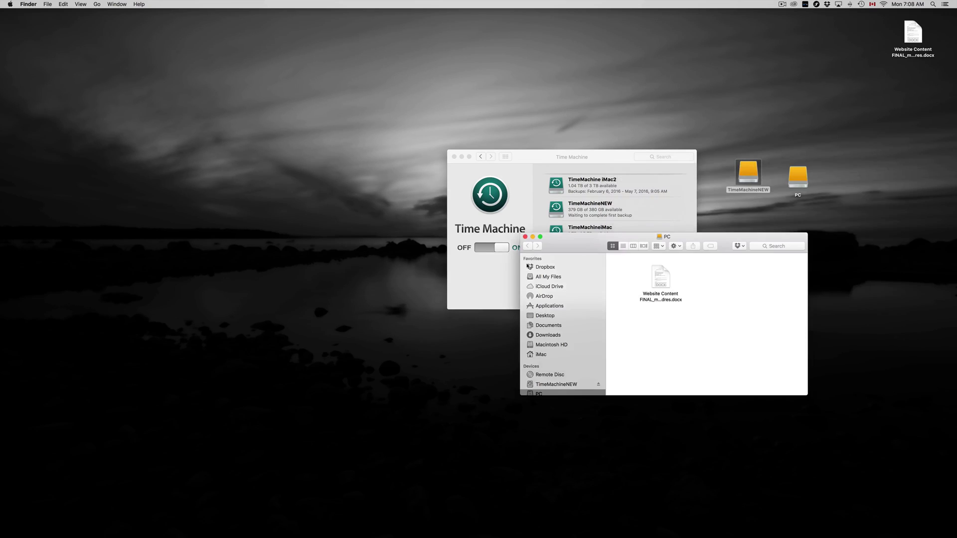
left_click(524, 236)
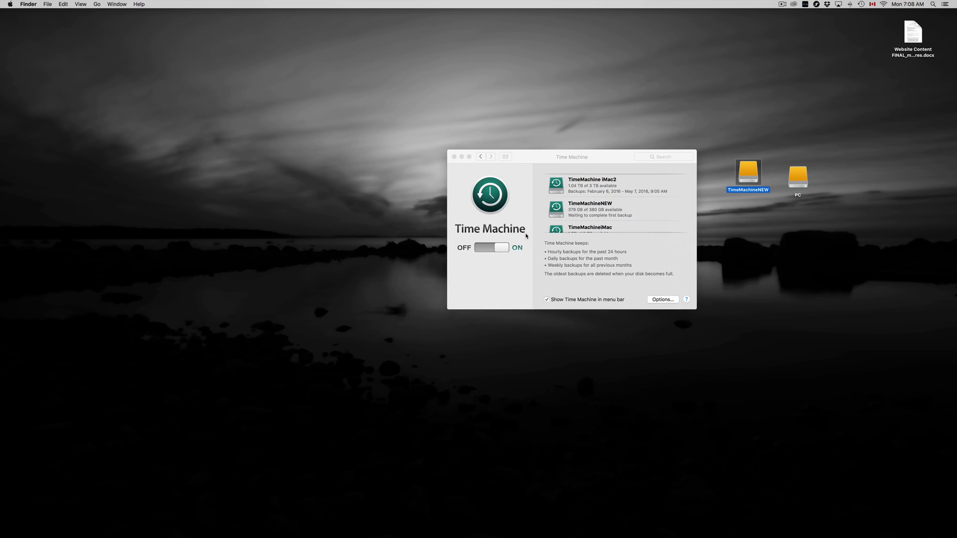
Step: Return to the Time Machine settings and look through the backup disks down to the Add or Remove Backup Disk entry
left_click(594, 161)
scroll(613, 199, "down", 3)
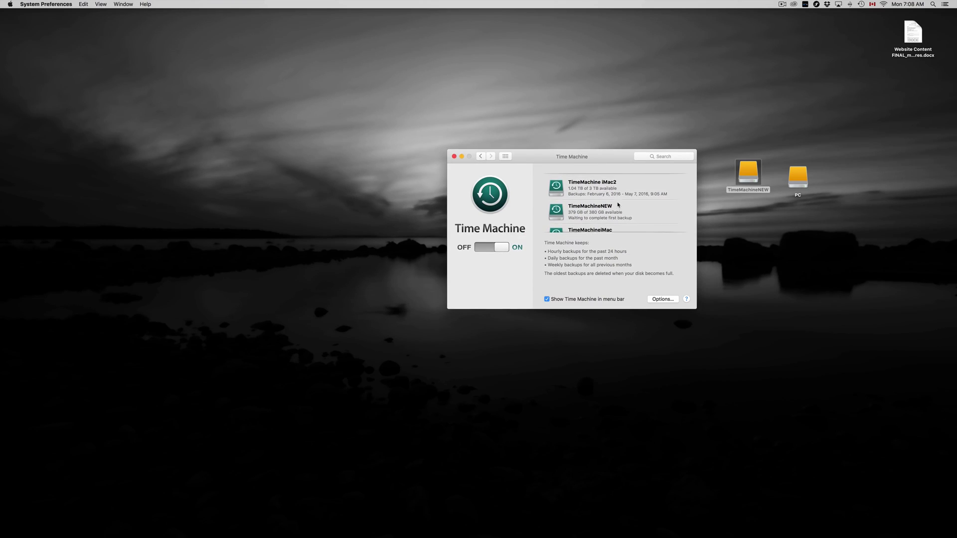
scroll(618, 204, "down", 1)
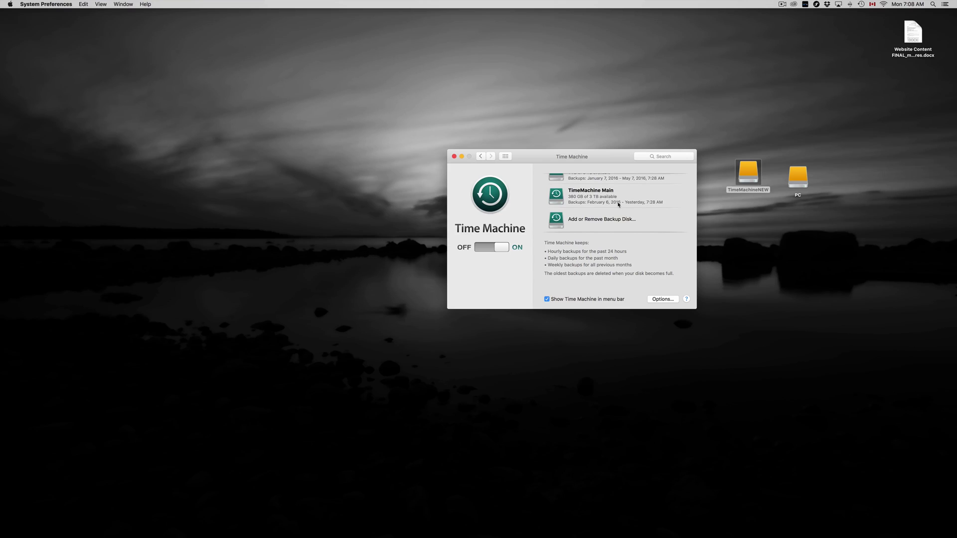